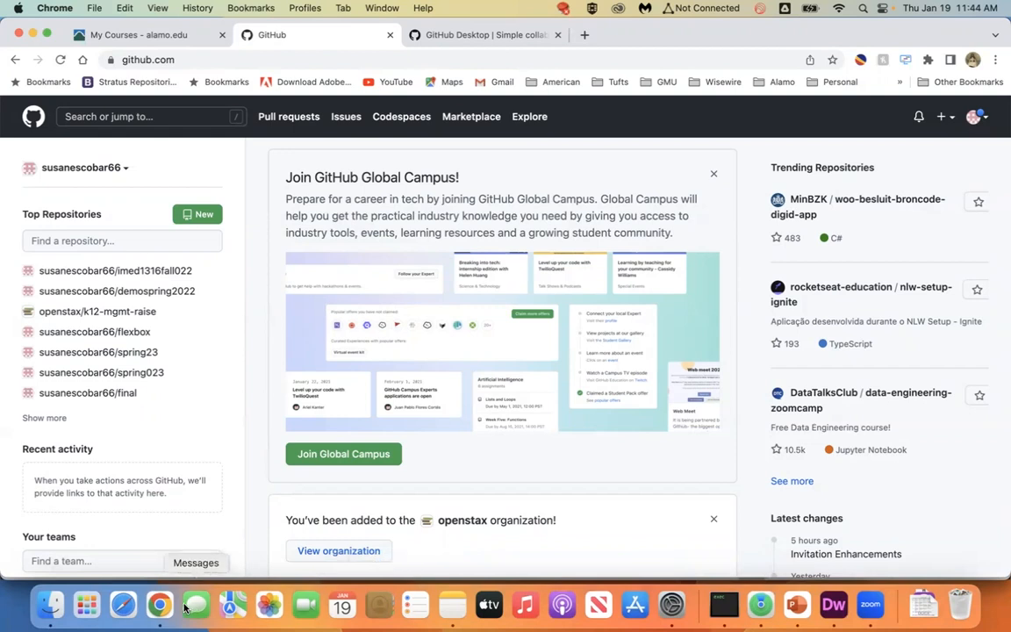
Check the Documents folder in Finder for the GitHub folder as a place to save files, and close the window.
left_click(50, 604)
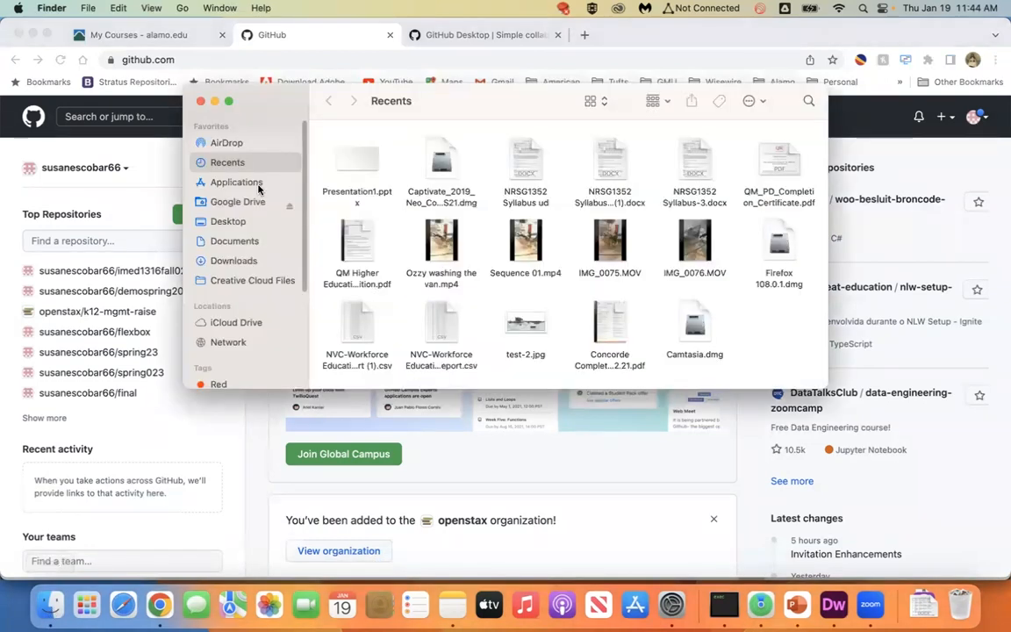
left_click(242, 240)
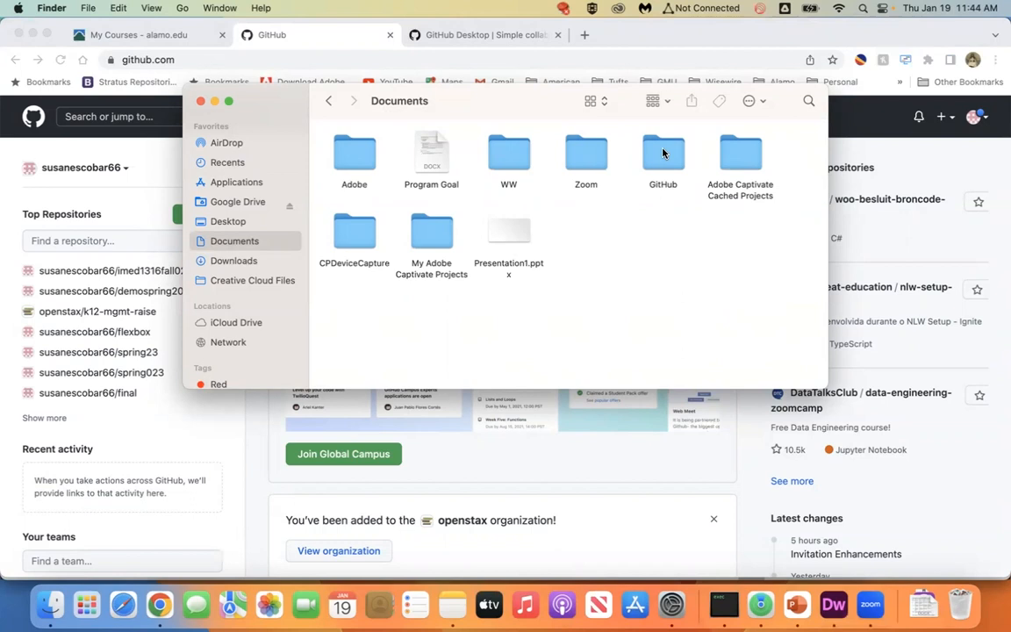
left_click(201, 101)
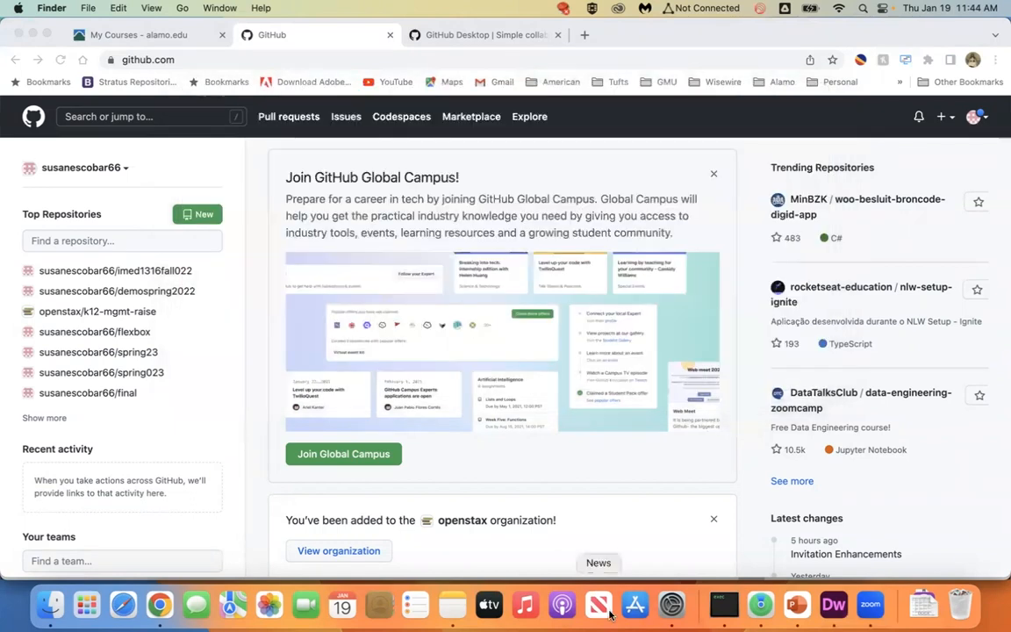
Review the ten-step list in PowerPoint, and return to Chrome to view the GitHub Desktop download page.
left_click(797, 604)
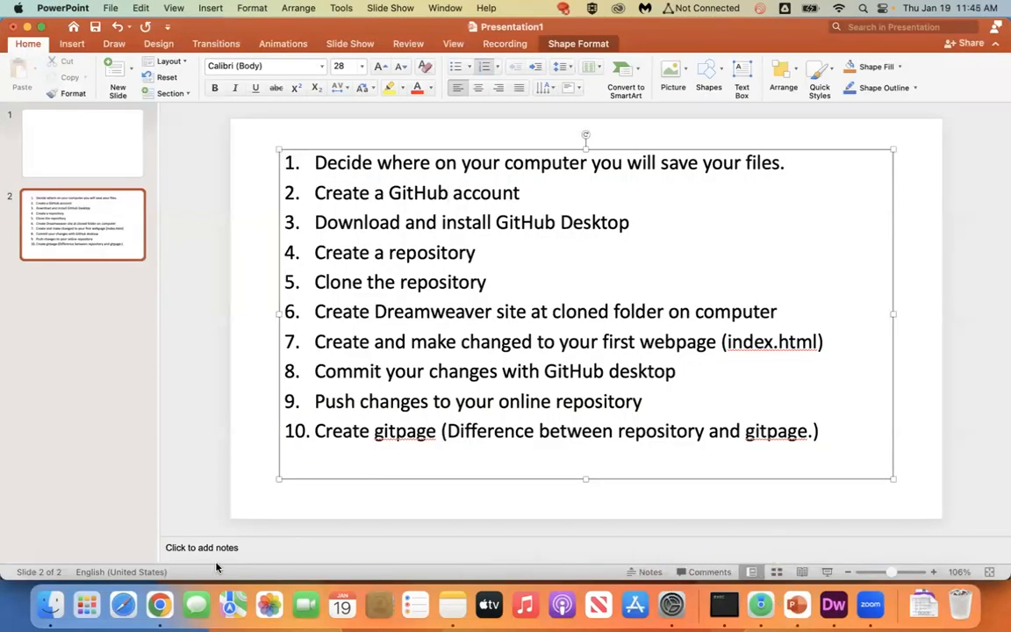
left_click(160, 604)
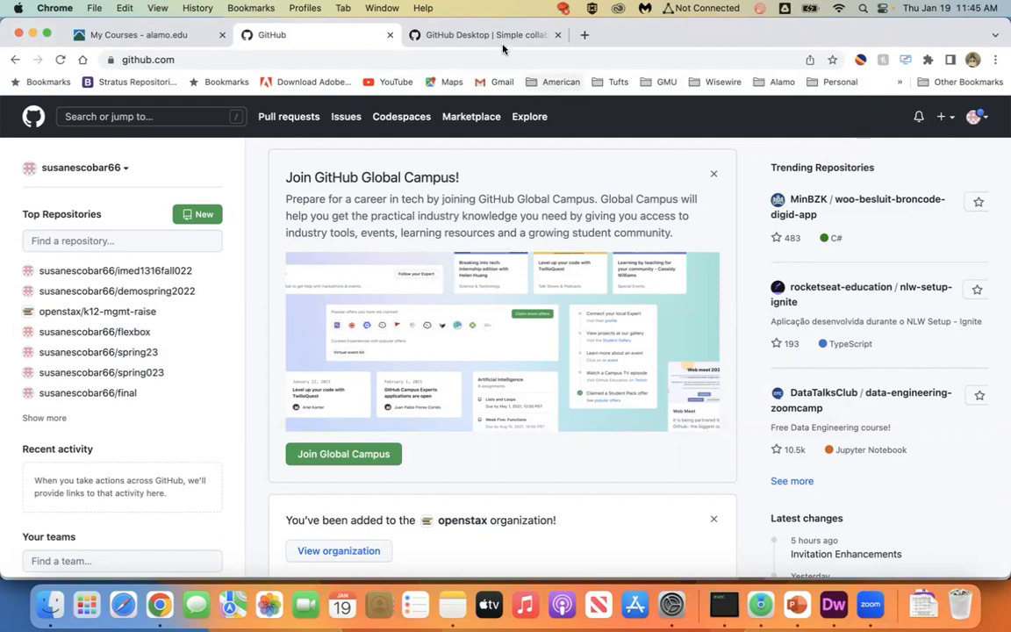
left_click(447, 35)
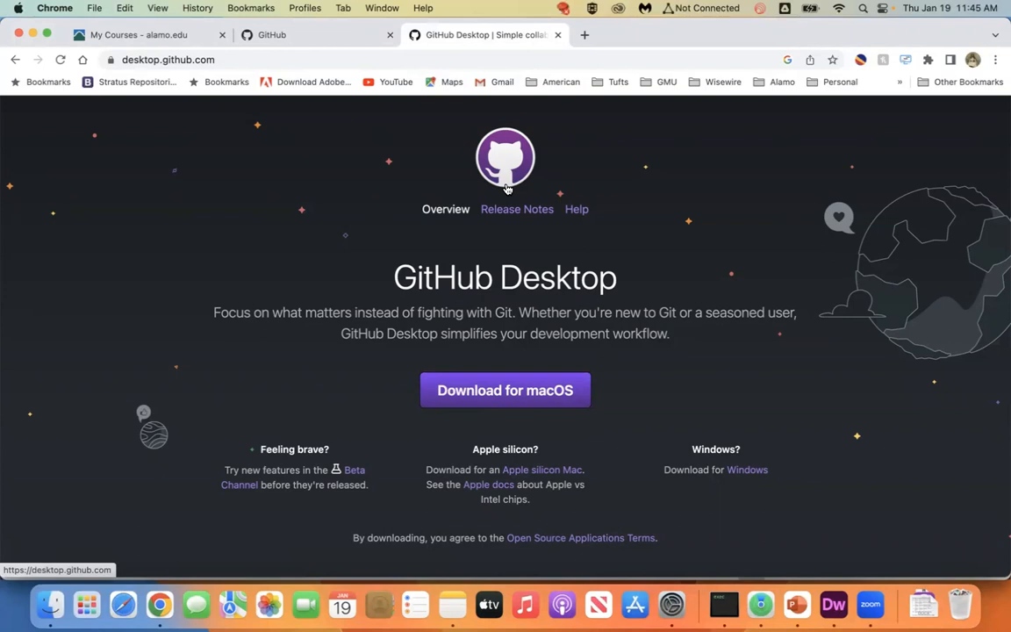
Look through the Applications folder in Finder for the installed programs, and close the window.
left_click(51, 608)
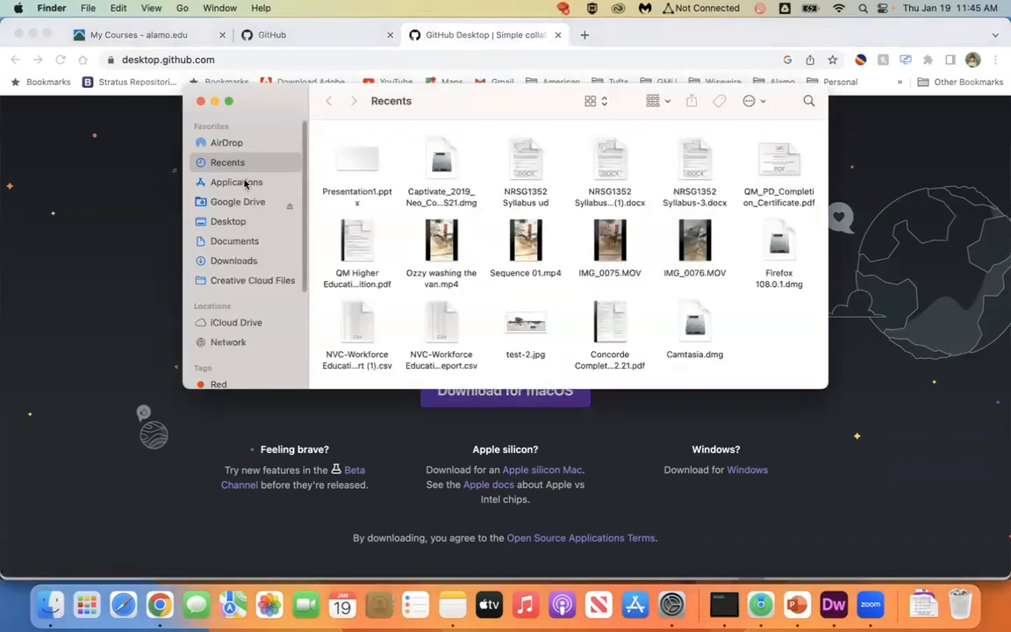
left_click(232, 182)
scroll(422, 264, "up", 5)
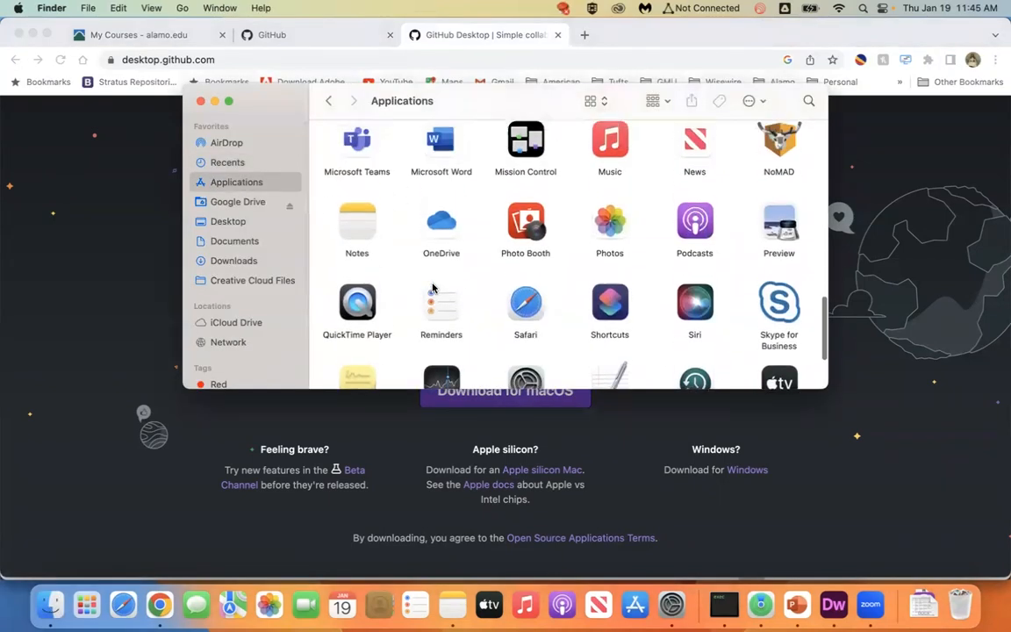
scroll(432, 277, "up", 6)
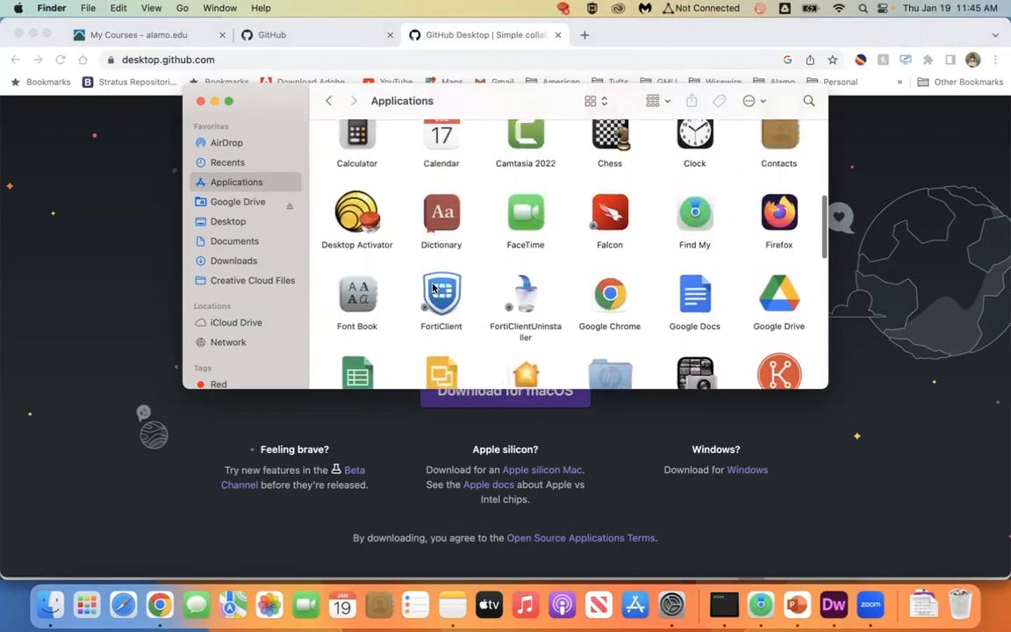
scroll(432, 287, "up", 6)
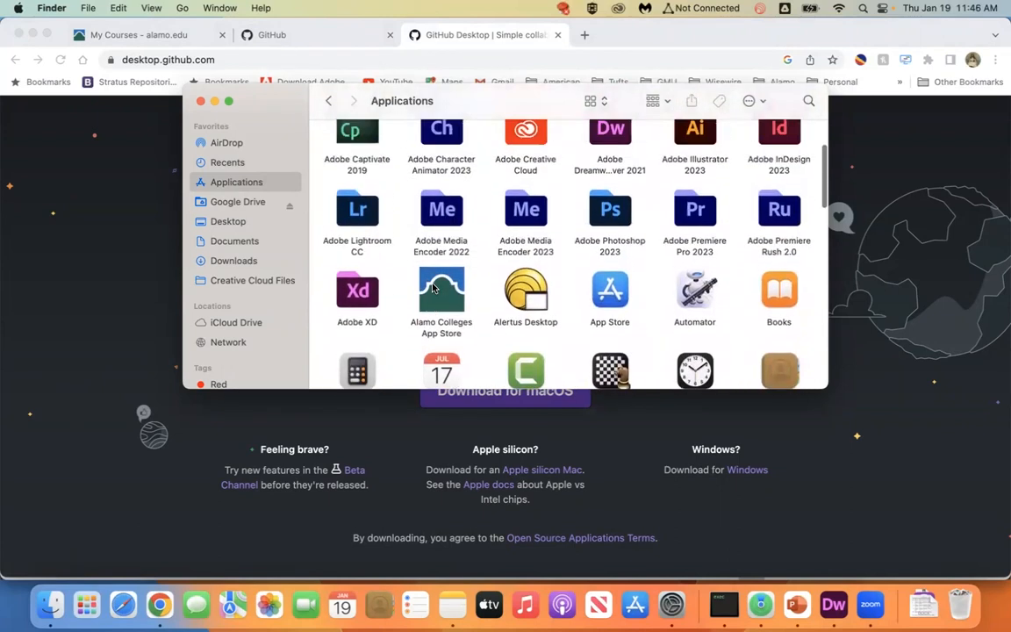
scroll(432, 287, "down", 5)
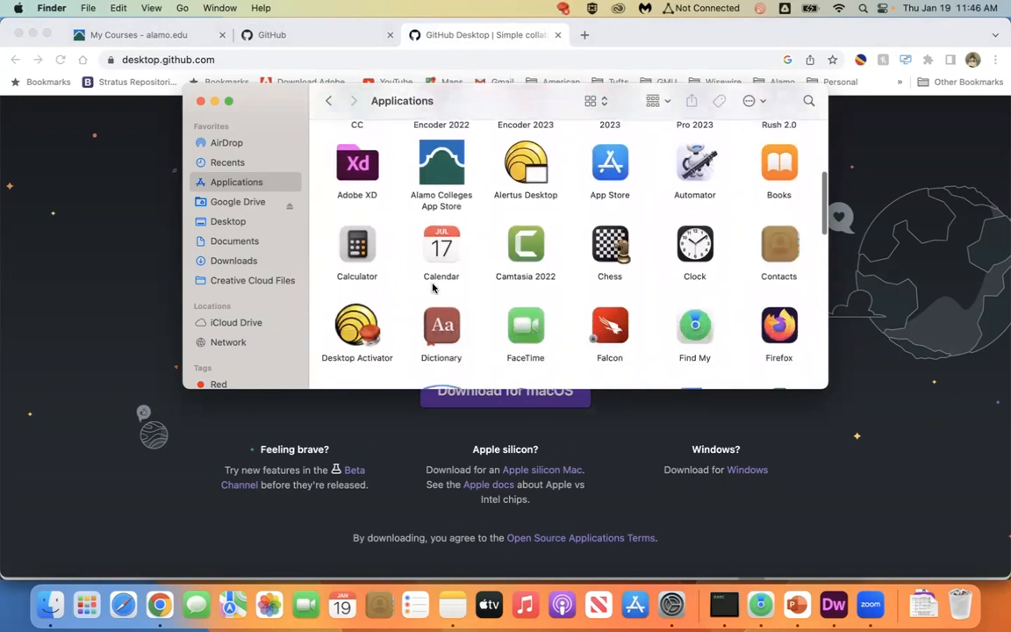
scroll(432, 287, "down", 3)
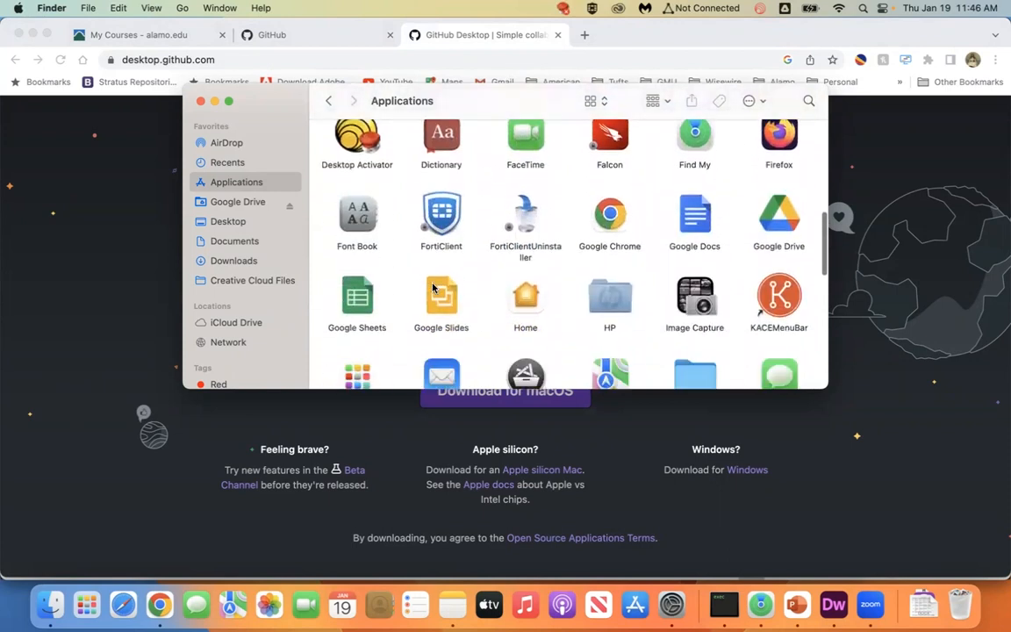
scroll(363, 225, "down", 2)
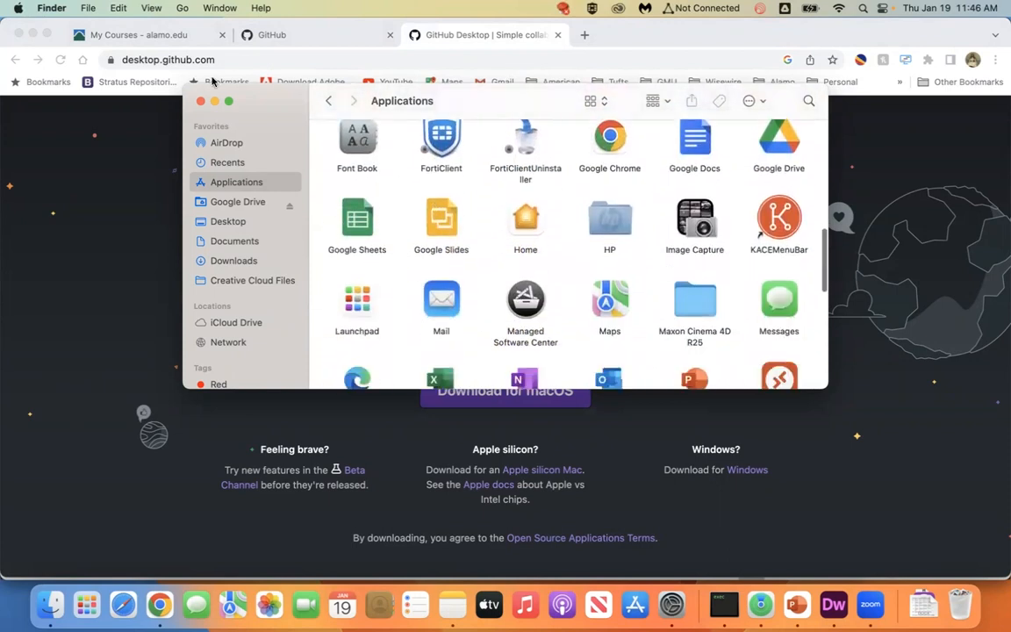
left_click(201, 102)
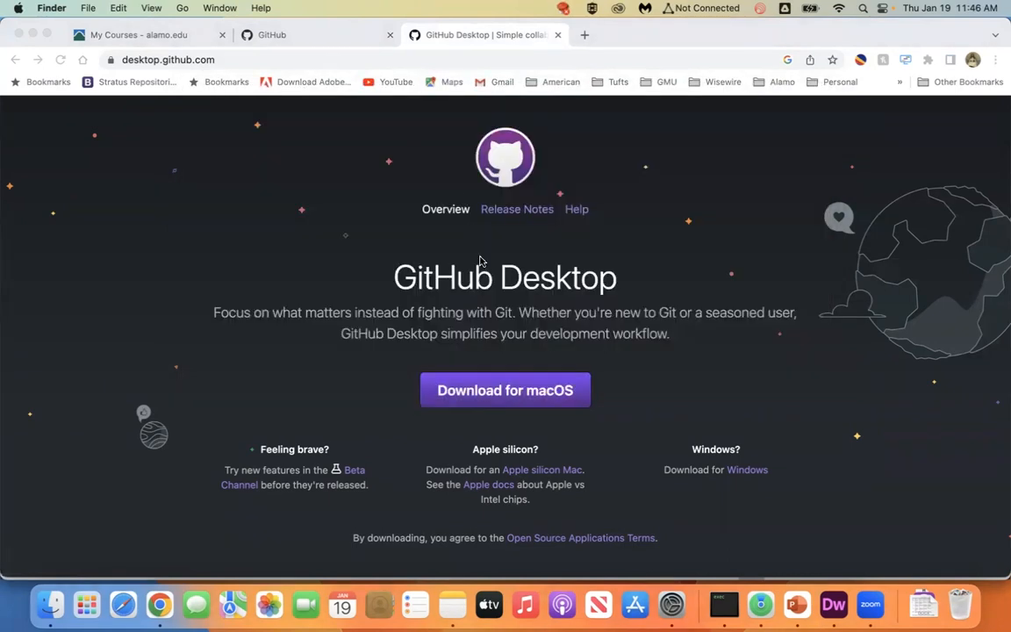
Switch to PowerPoint and highlight the list items from "Create a repository" through "Create gitpage".
left_click(797, 607)
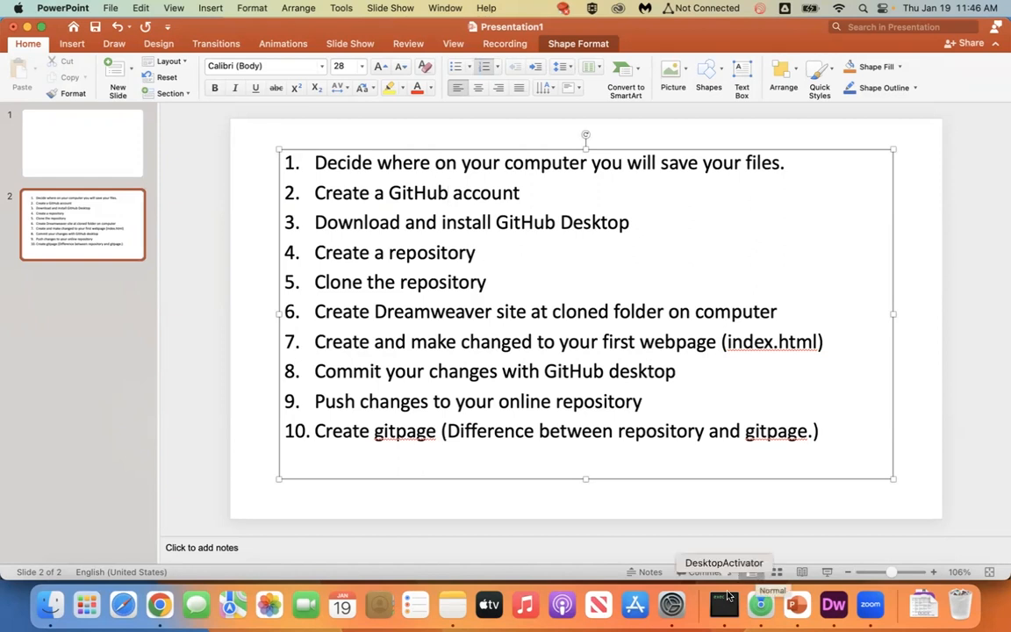
left_click(311, 253)
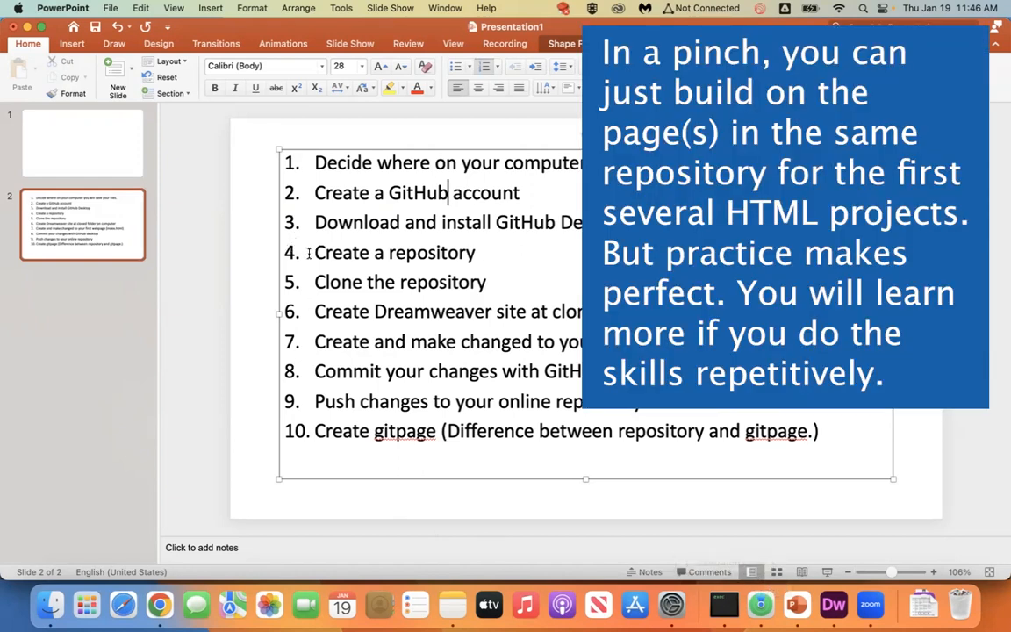
left_click_drag(312, 253, 445, 446)
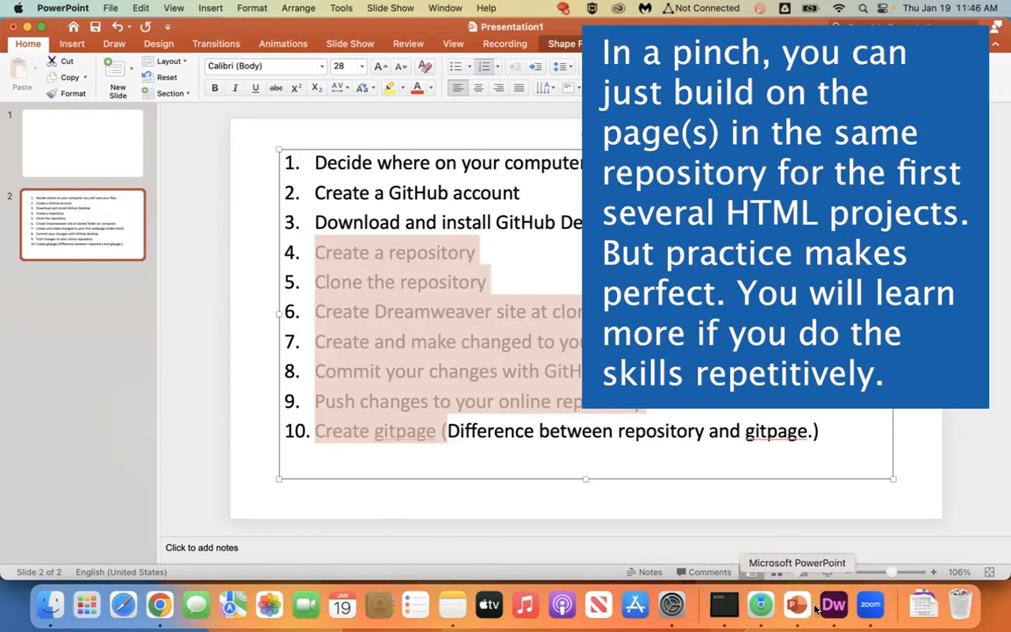
Switch to the GitHub page in Chrome and start creating a new repository.
left_click(159, 604)
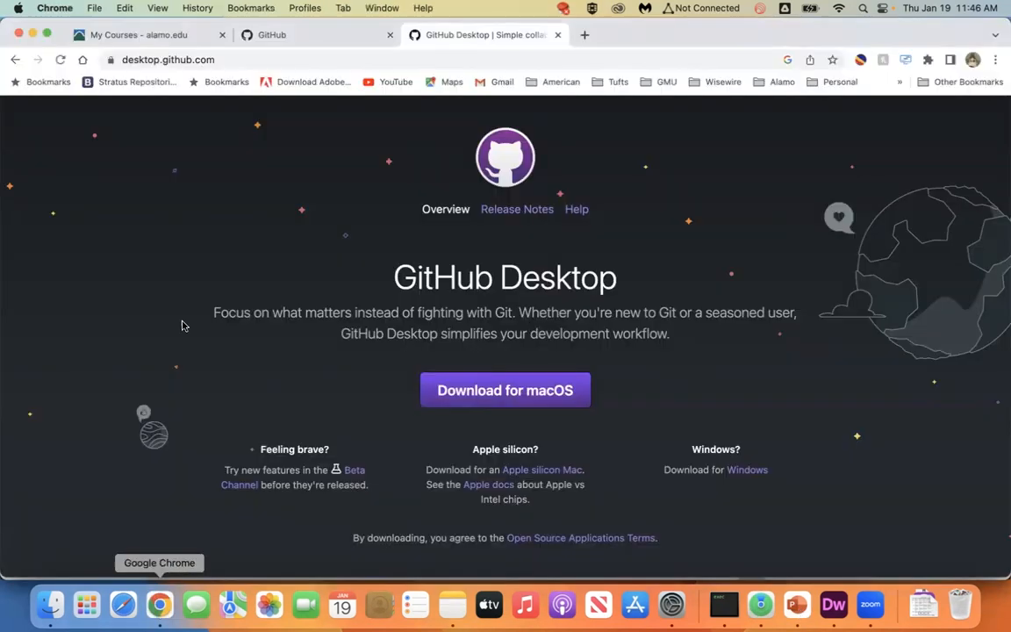
left_click(290, 39)
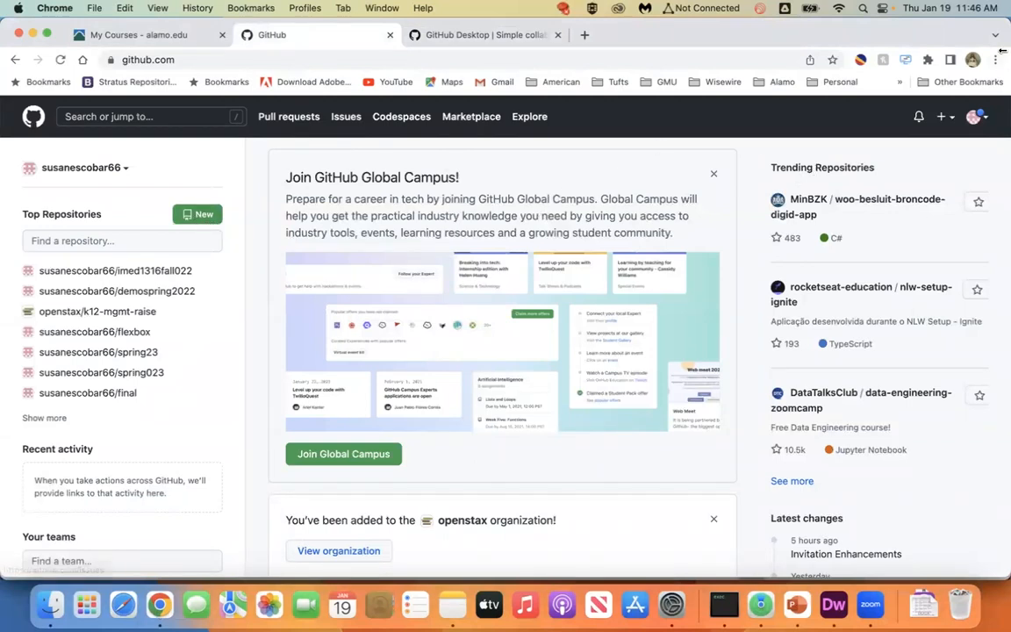
left_click(952, 122)
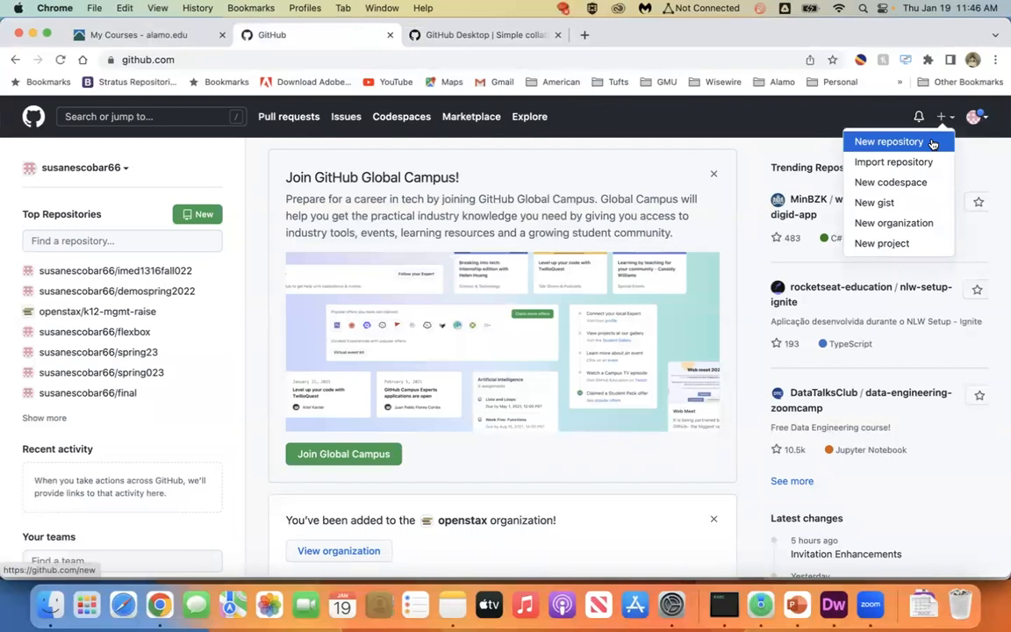
left_click(933, 142)
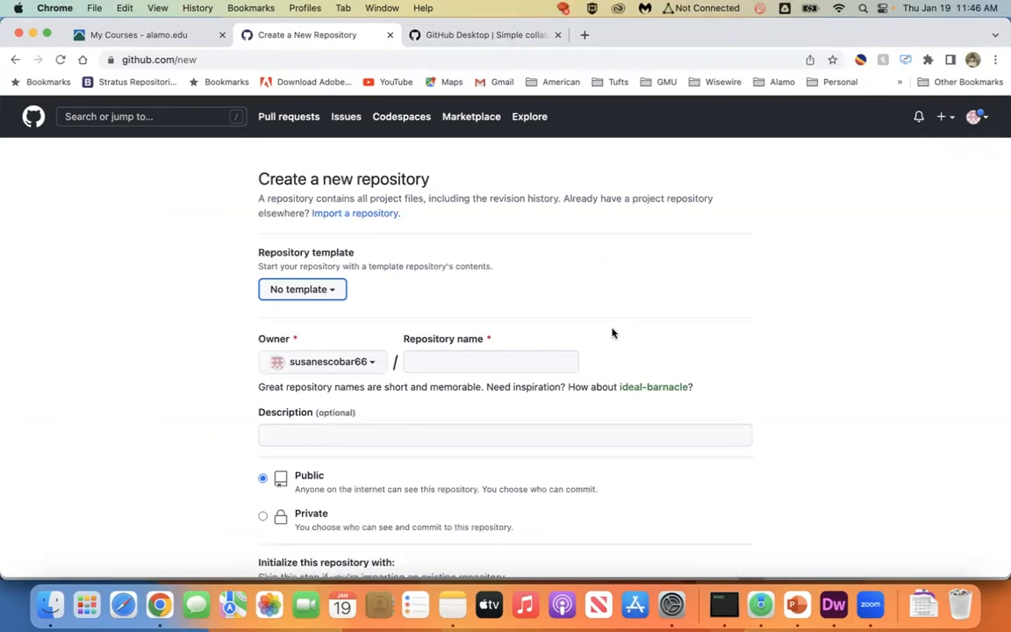
Enter html01 as the new repository's name.
left_click(465, 362)
type("Fall")
key("BackSpace")
key("BackSpace")
key("BackSpace")
key("BackSpace")
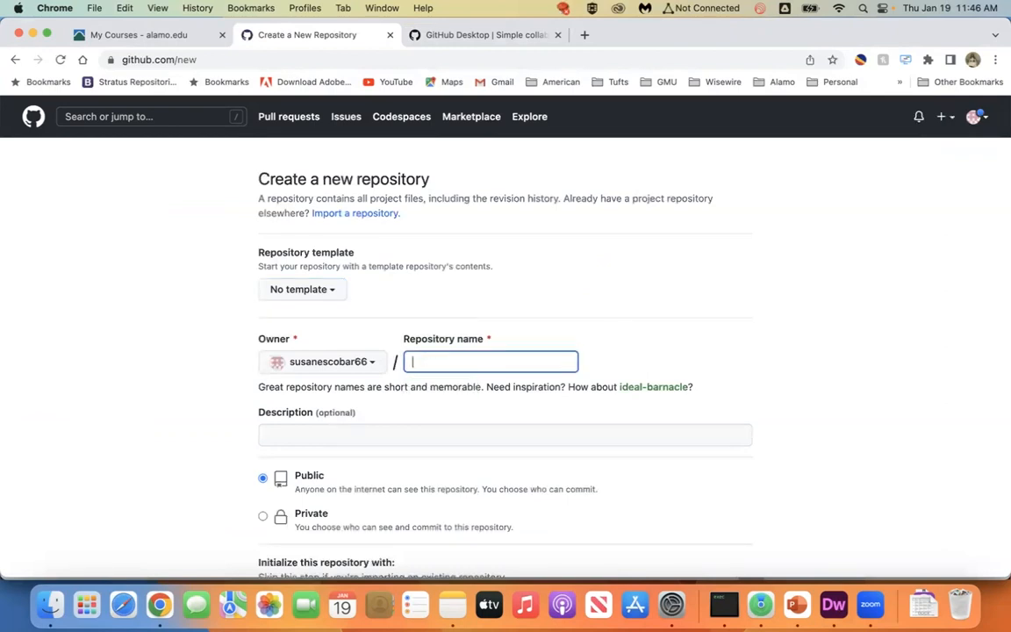
type("html1")
key("BackSpace")
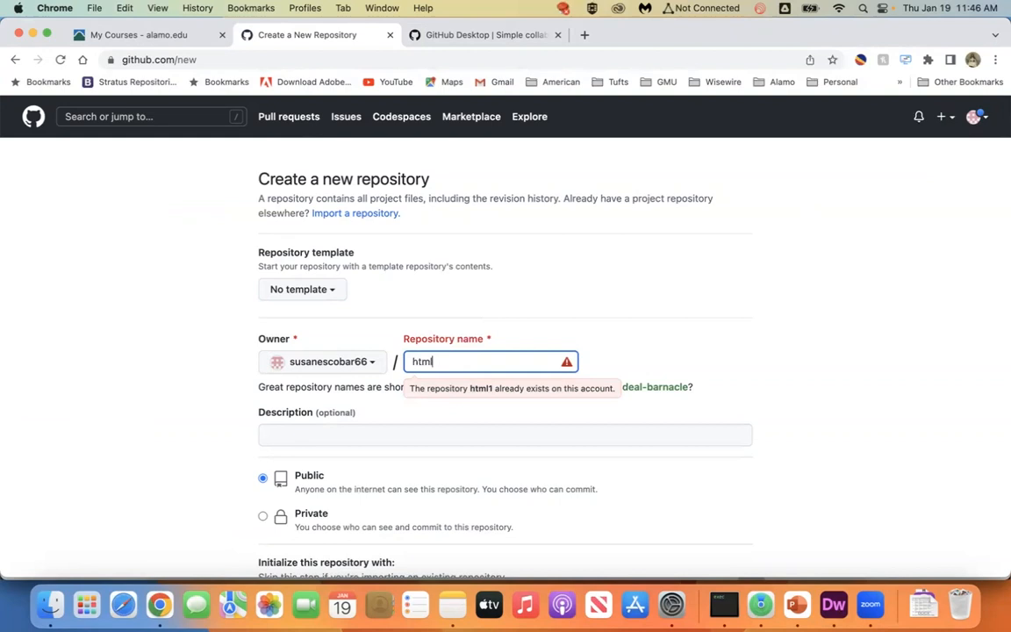
type("01")
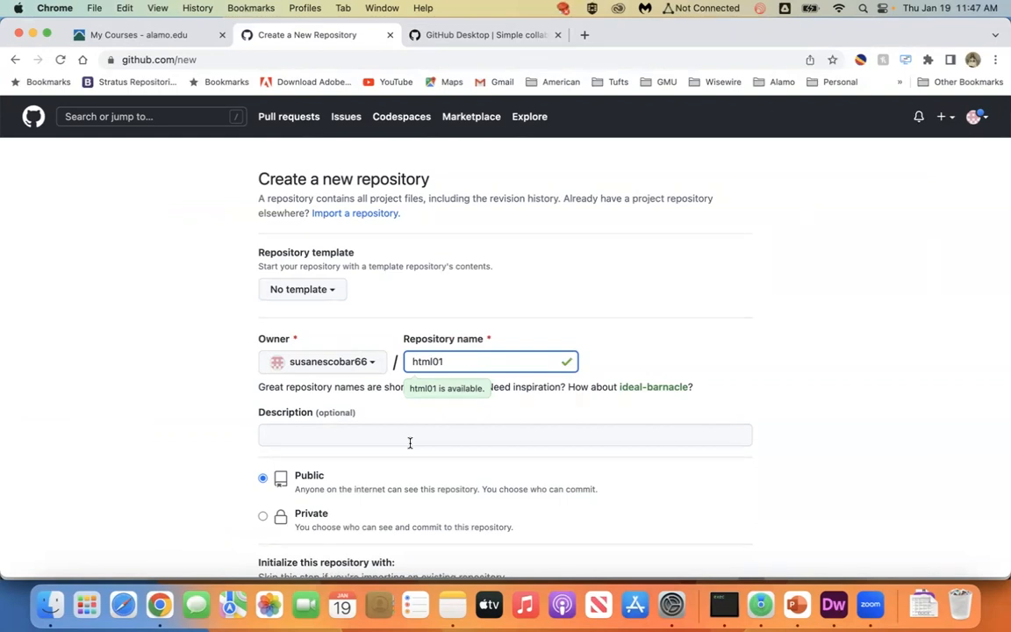
Replace the repository name with IMED 1316 HTML1.
left_click_drag(446, 362, 407, 362)
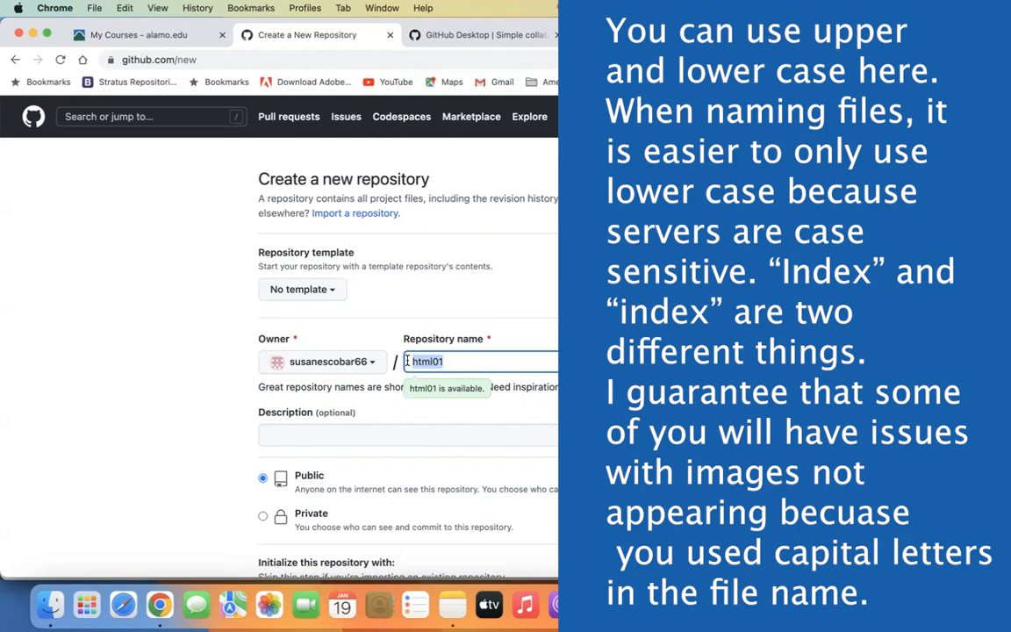
type("IMED")
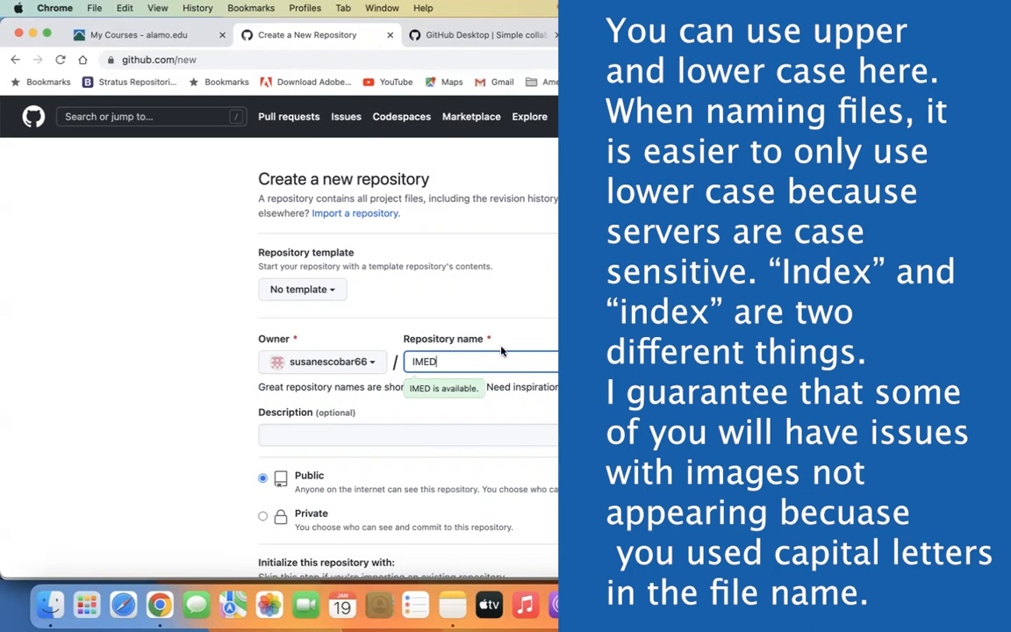
type(" 131")
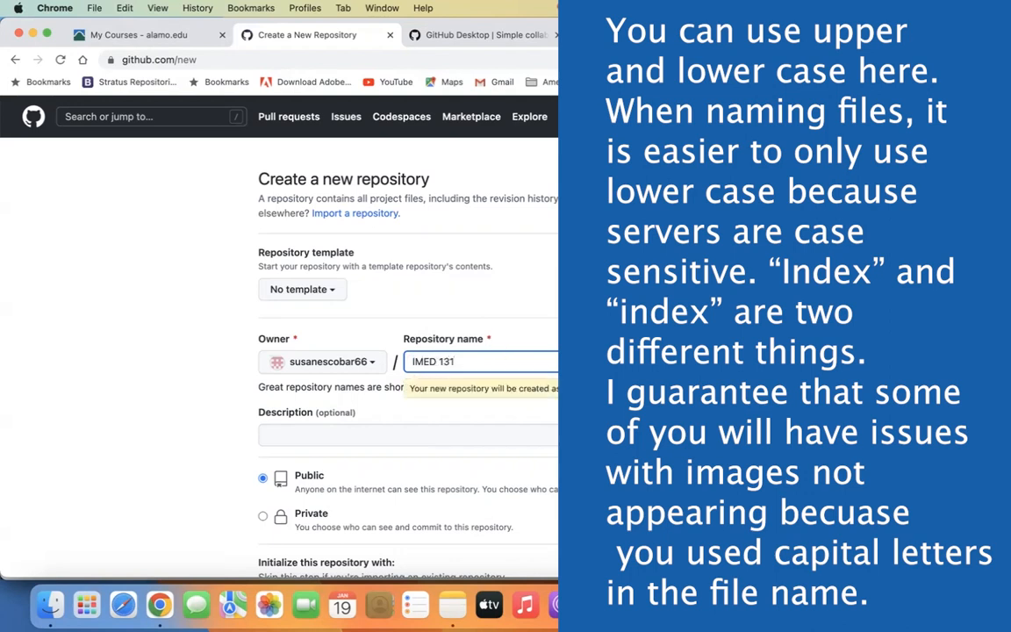
type("6")
type("HTML1")
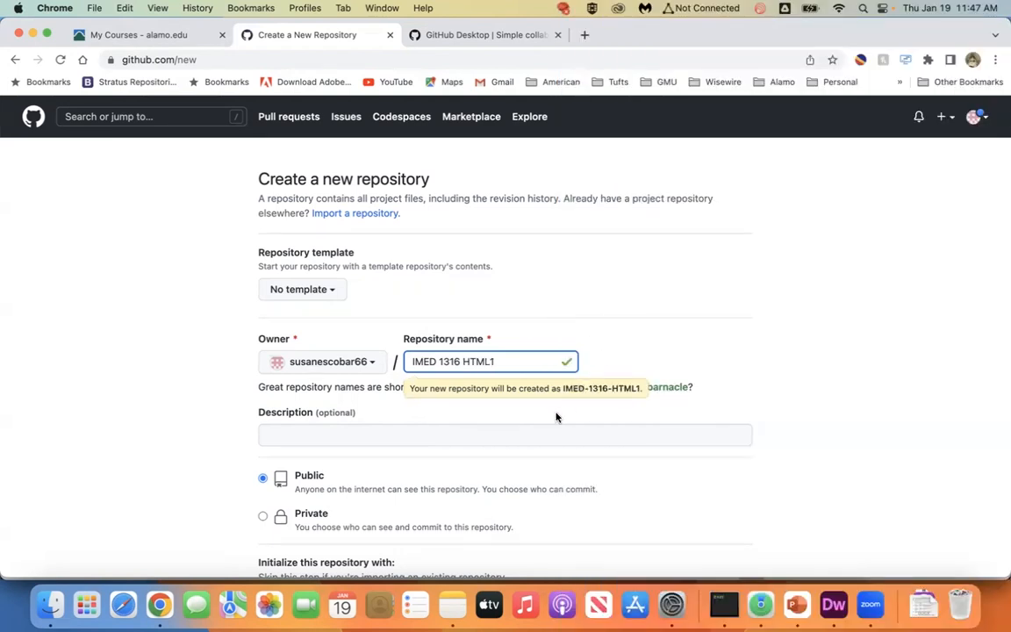
Initialize the public repository with a README file and create it.
scroll(555, 417, "down", 3)
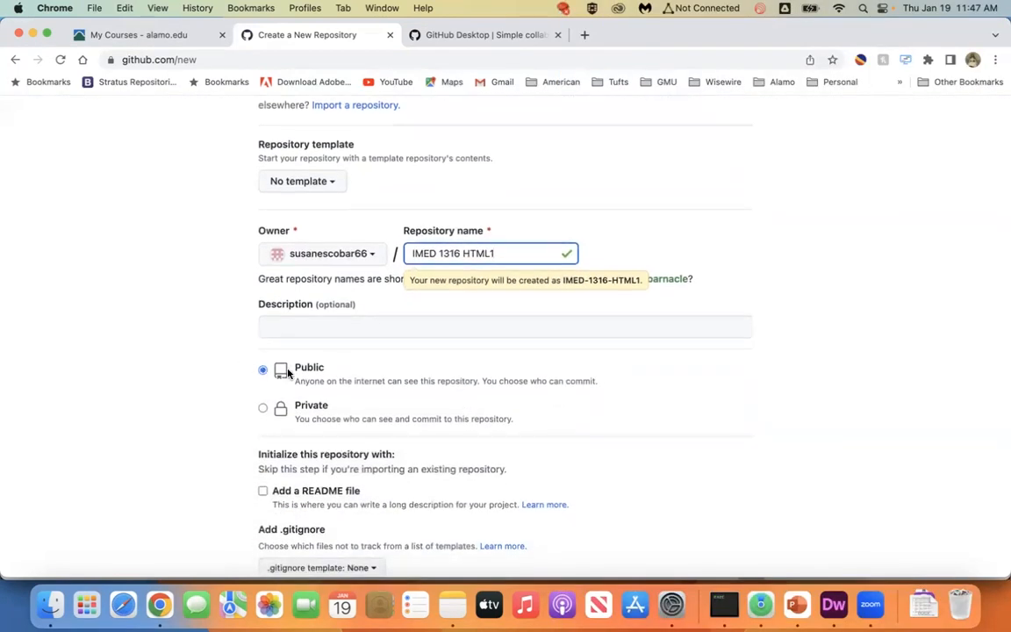
scroll(288, 374, "down", 4)
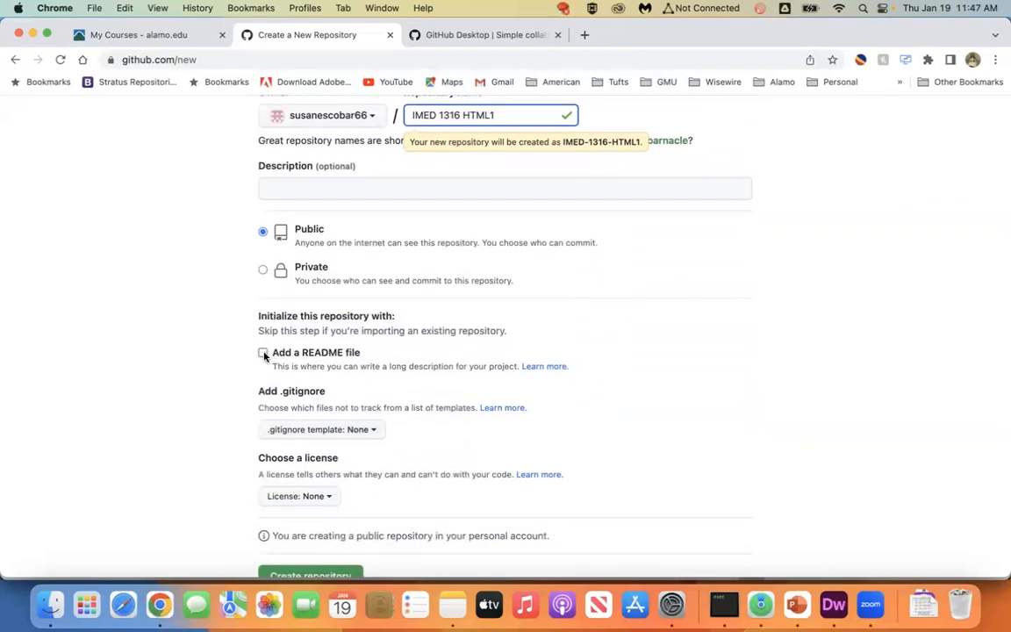
left_click(264, 353)
scroll(409, 402, "down", 3)
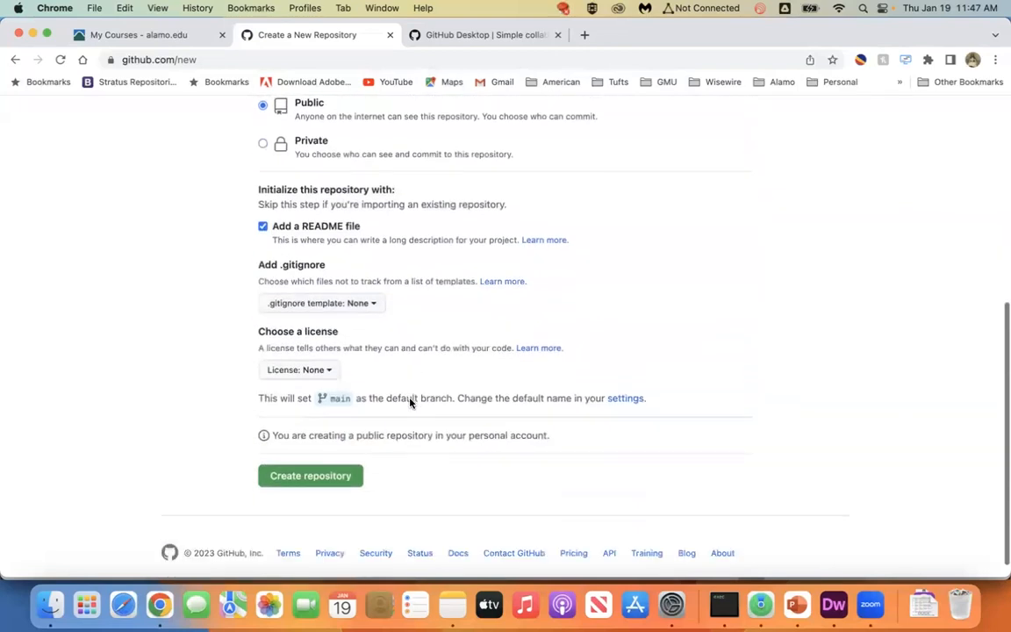
scroll(410, 402, "down", 1)
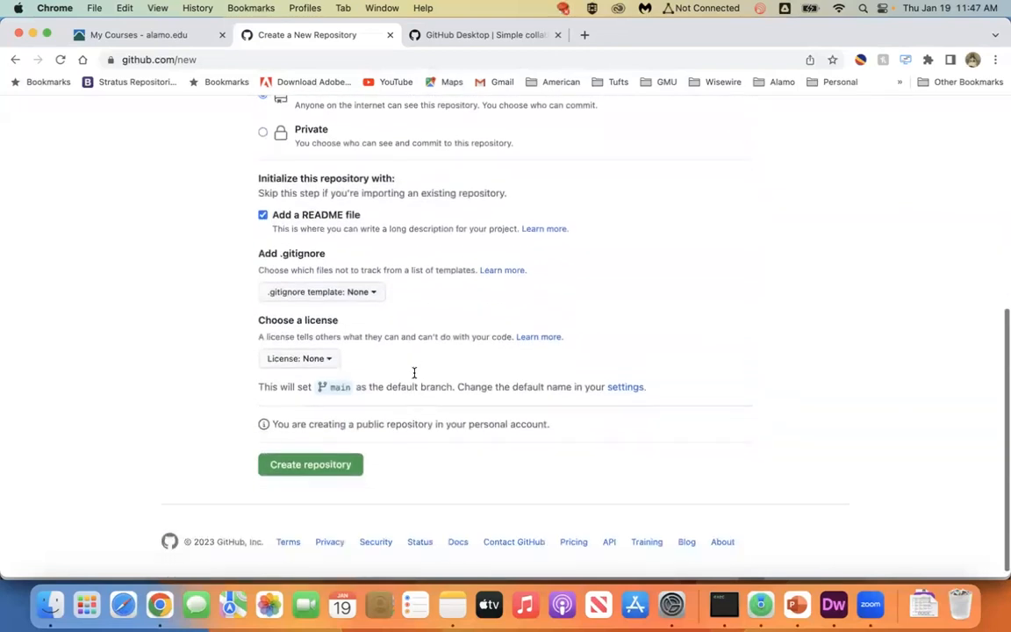
left_click(306, 468)
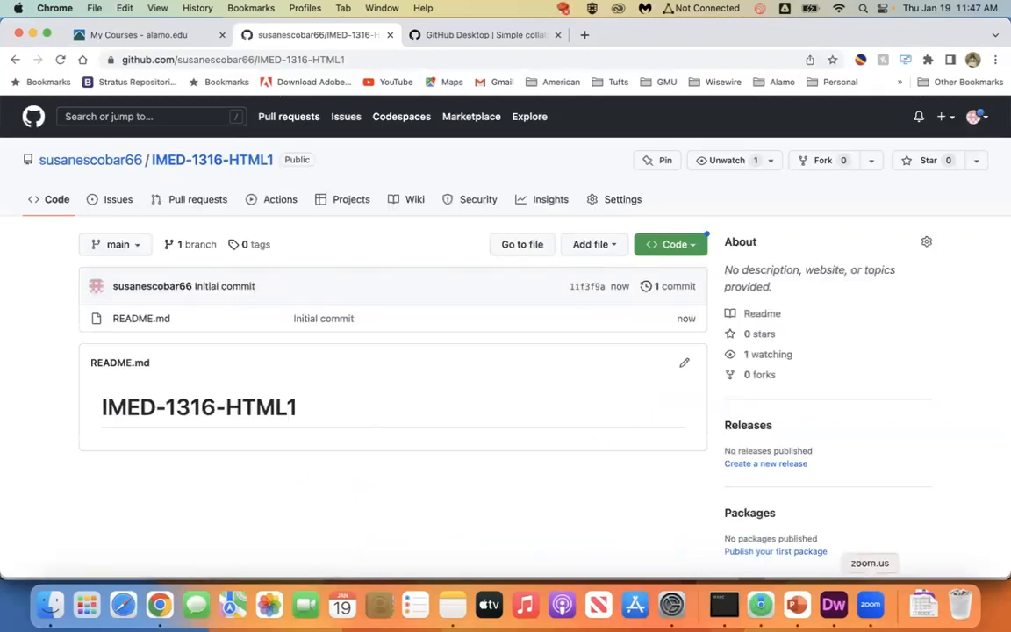
Return to the PowerPoint list of steps and clear the text highlight to review the cloning step.
left_click(797, 607)
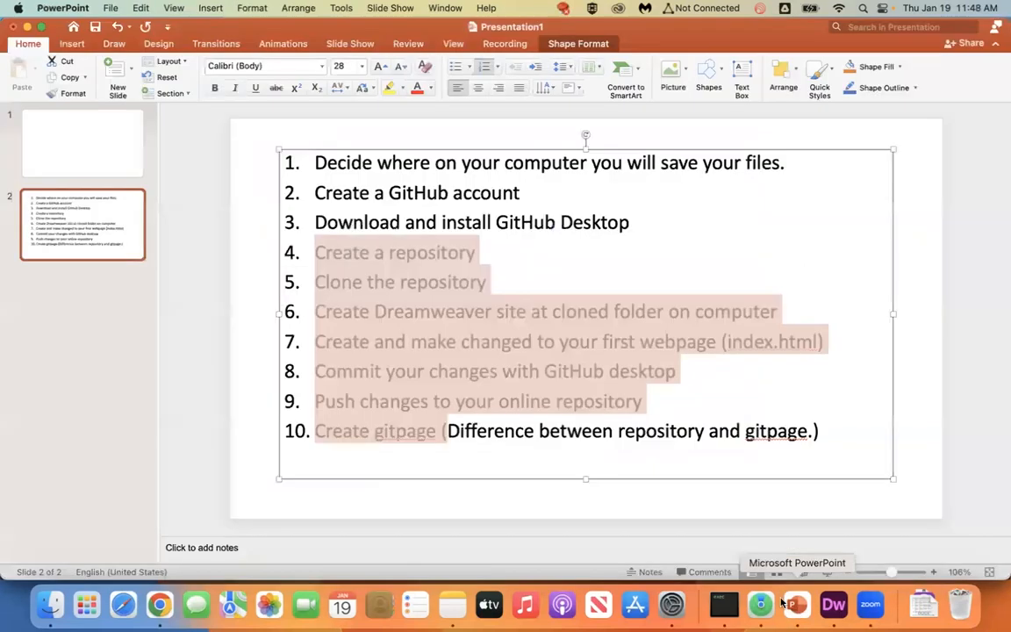
left_click(592, 282)
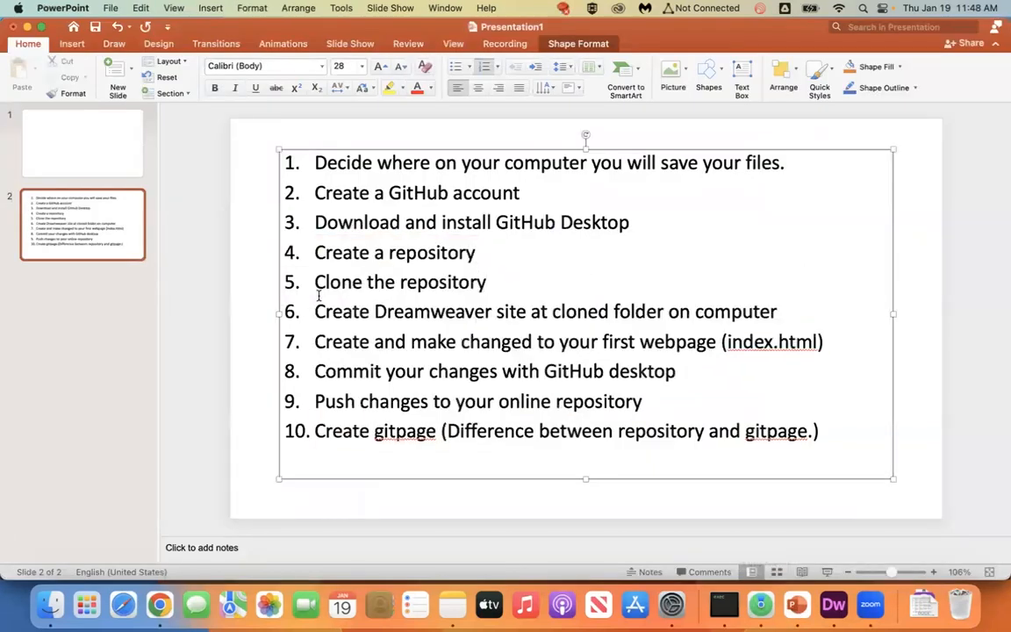
Highlight the "Clone the repository" line on the slide, switch to Chrome and highlight the IMED-1316-HTML1 repository's full web address.
left_click_drag(314, 282, 468, 279)
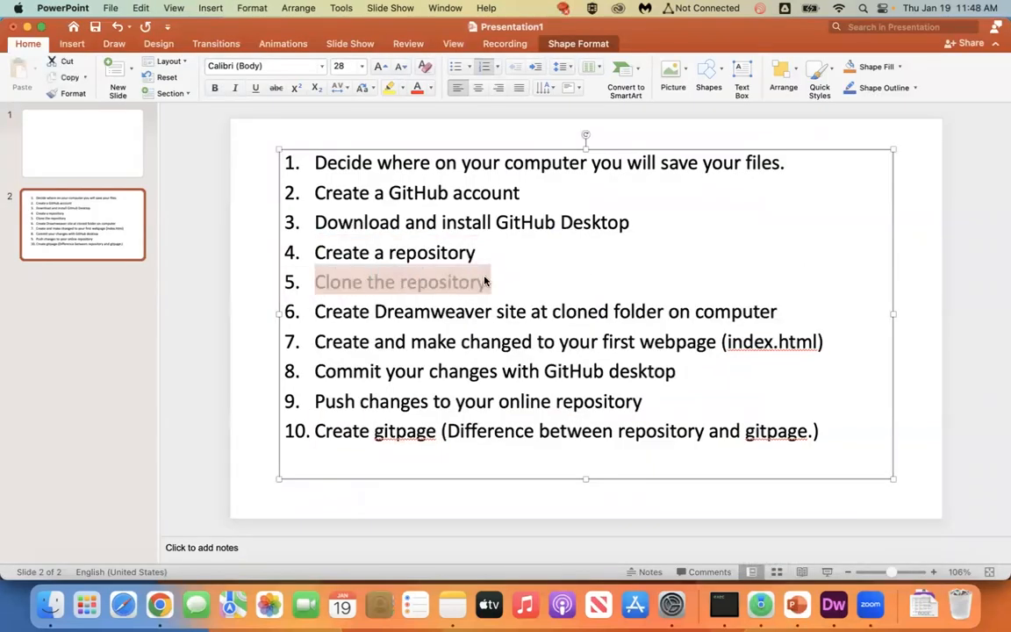
left_click(487, 282)
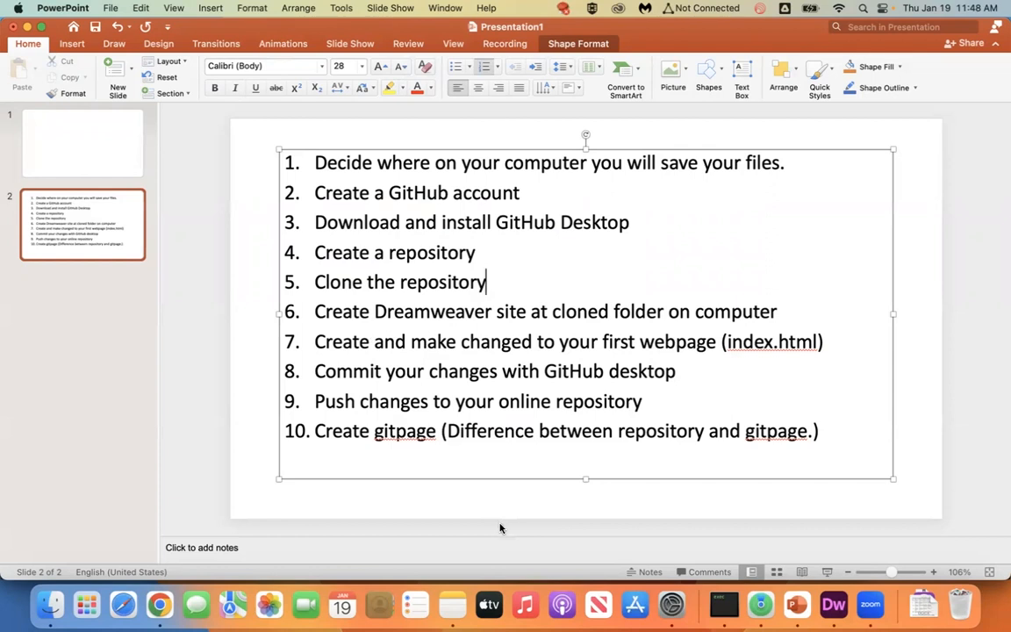
left_click(158, 606)
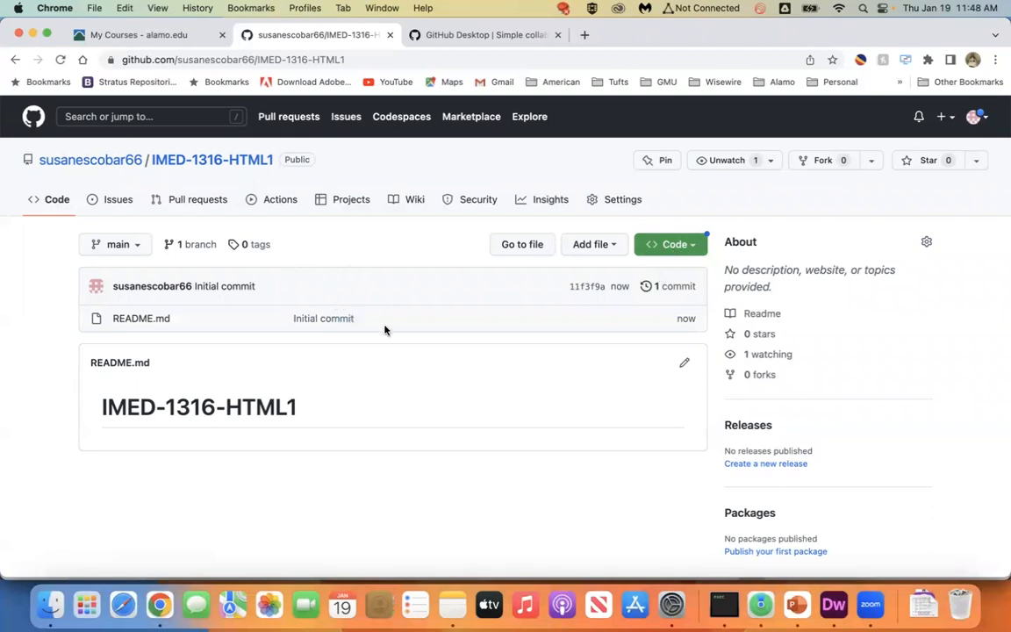
left_click(361, 60)
left_click_drag(361, 60, 138, 60)
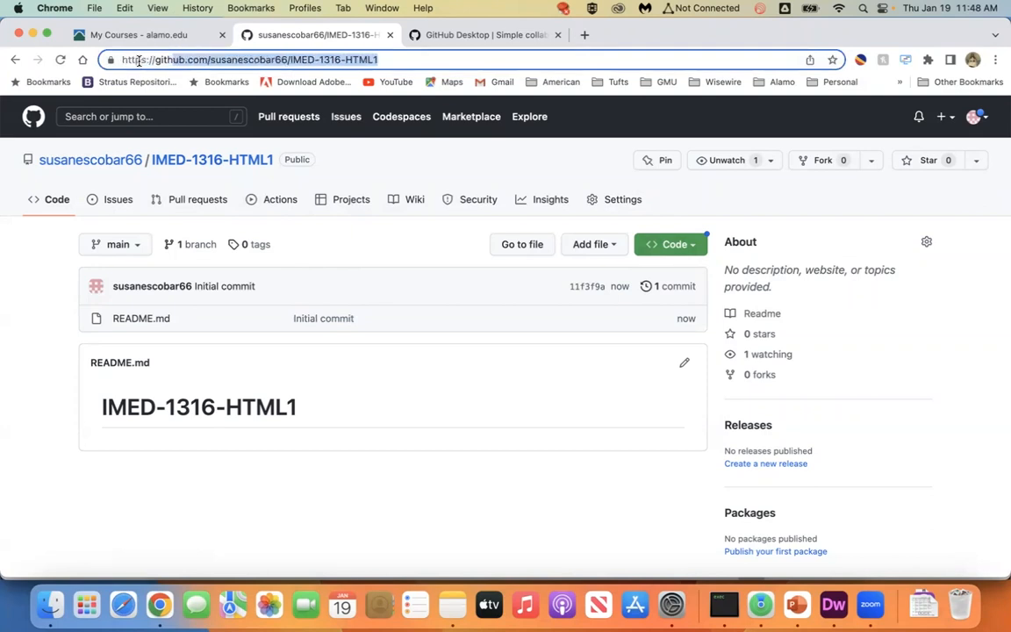
left_click(406, 60)
left_click_drag(405, 60, 113, 57)
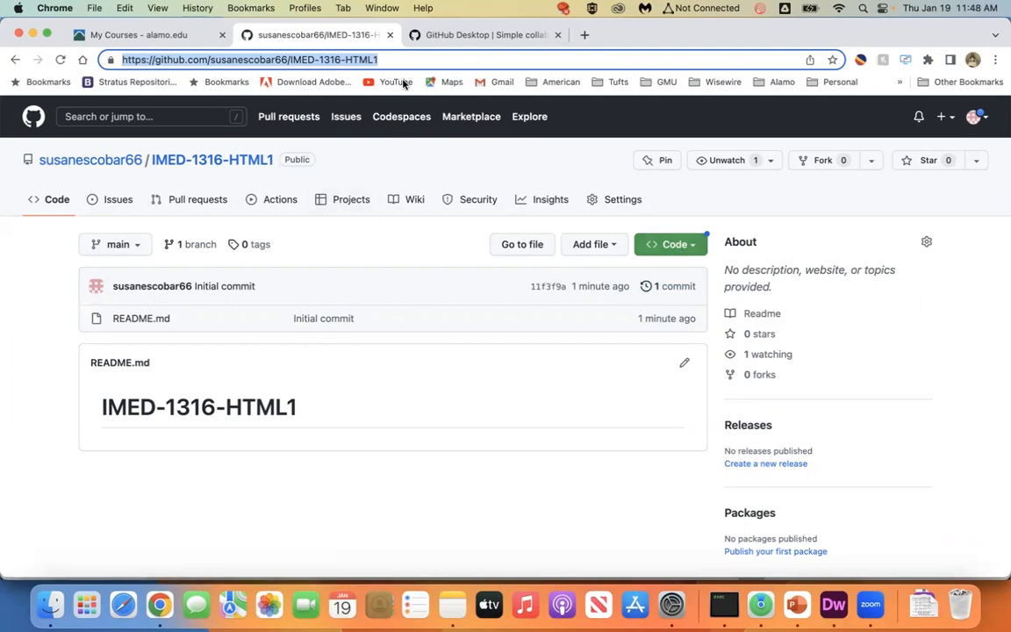
Open the IMED-1316-HTML1 repository with GitHub Desktop and decline moving the app to the Applications folder.
left_click(682, 247)
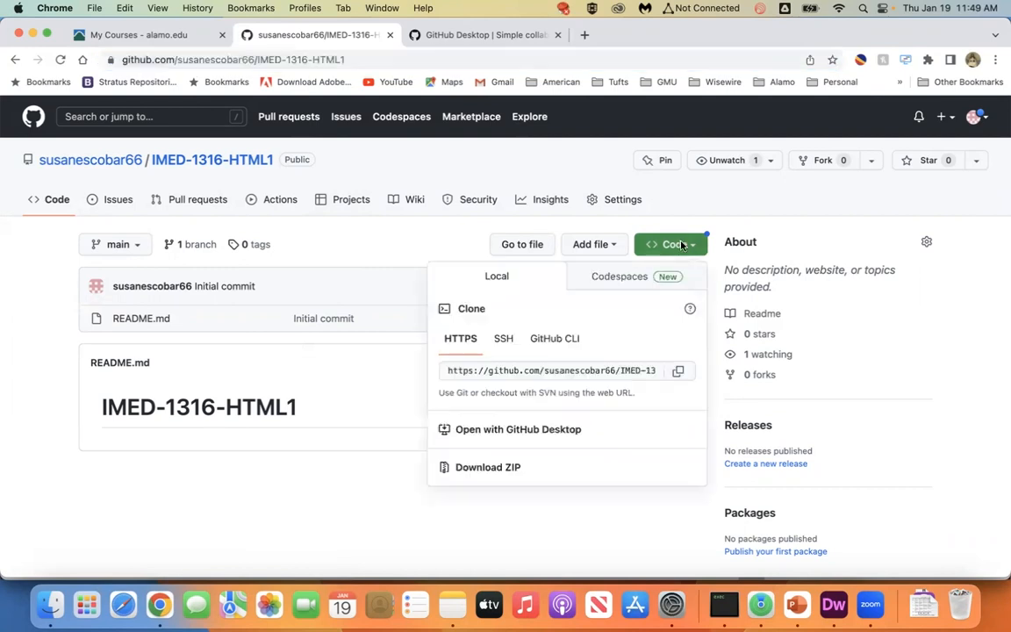
left_click(525, 430)
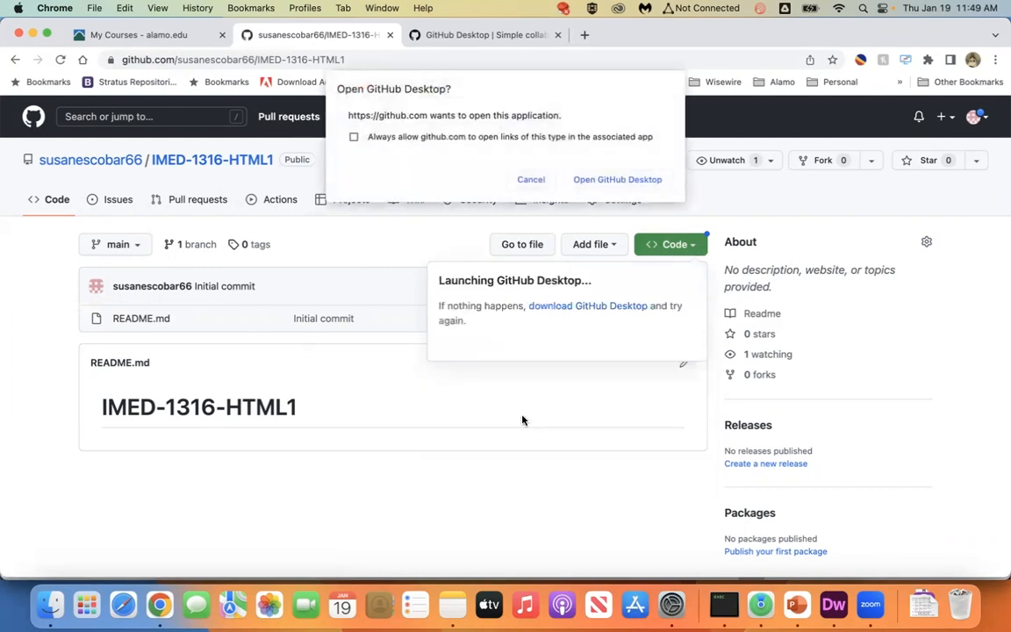
left_click(628, 182)
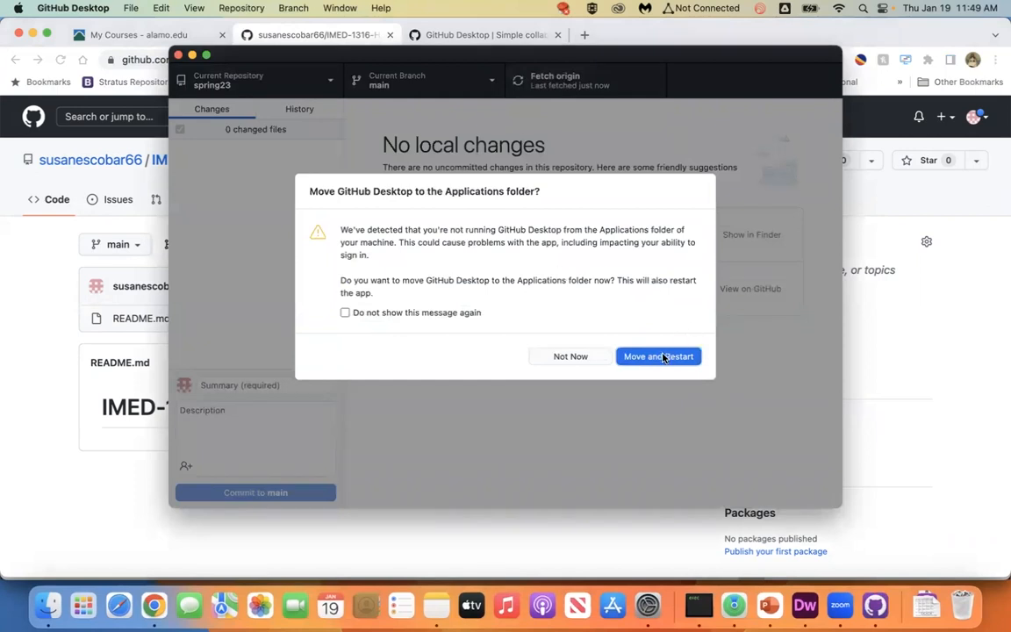
left_click(571, 357)
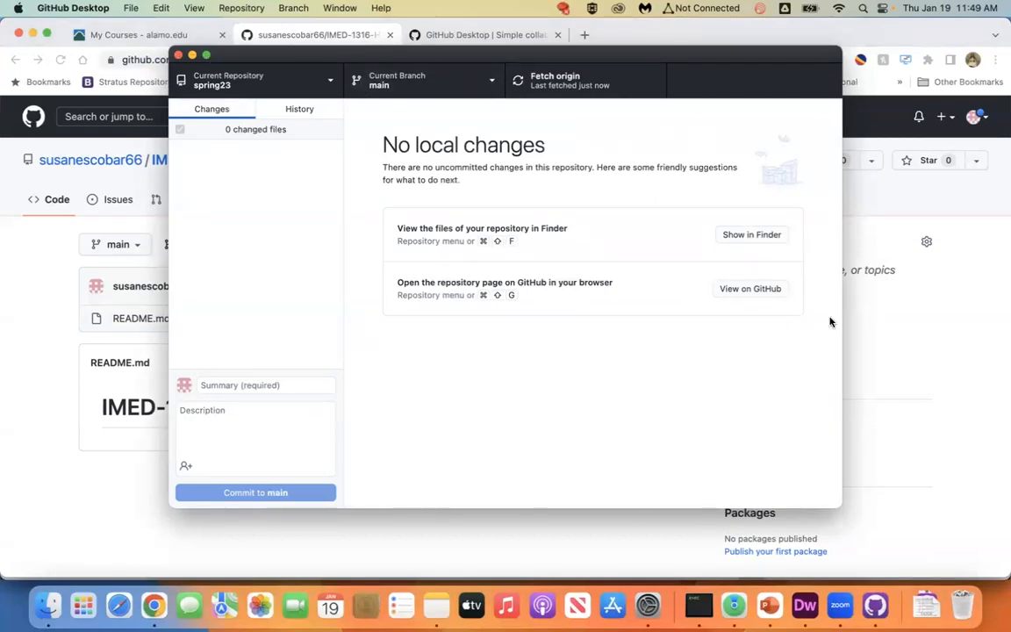
Return to the repository page in Chrome and request opening it with GitHub Desktop again.
left_click(901, 337)
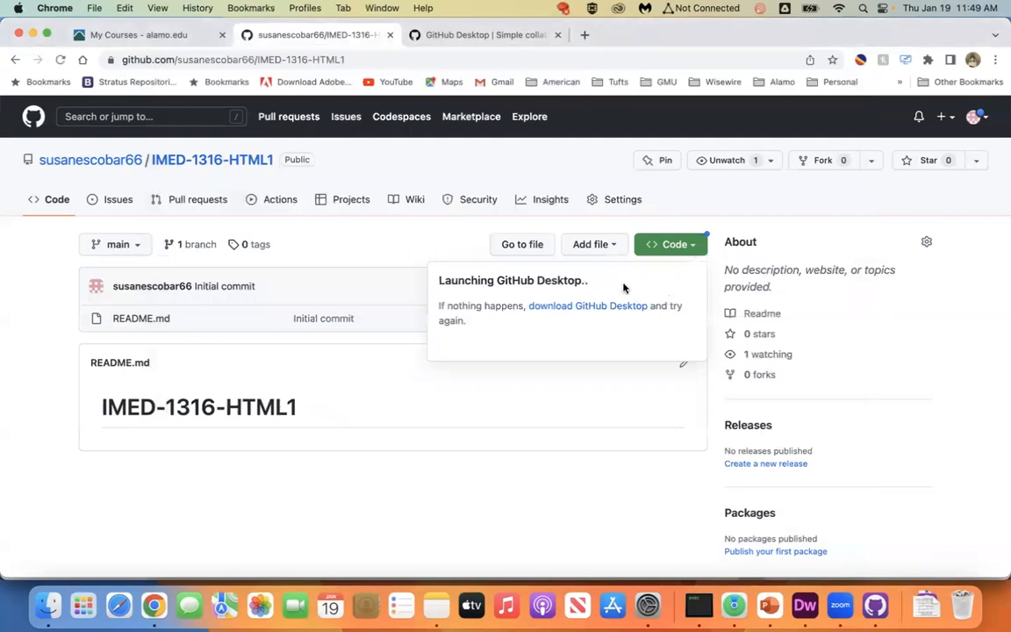
left_click(678, 247)
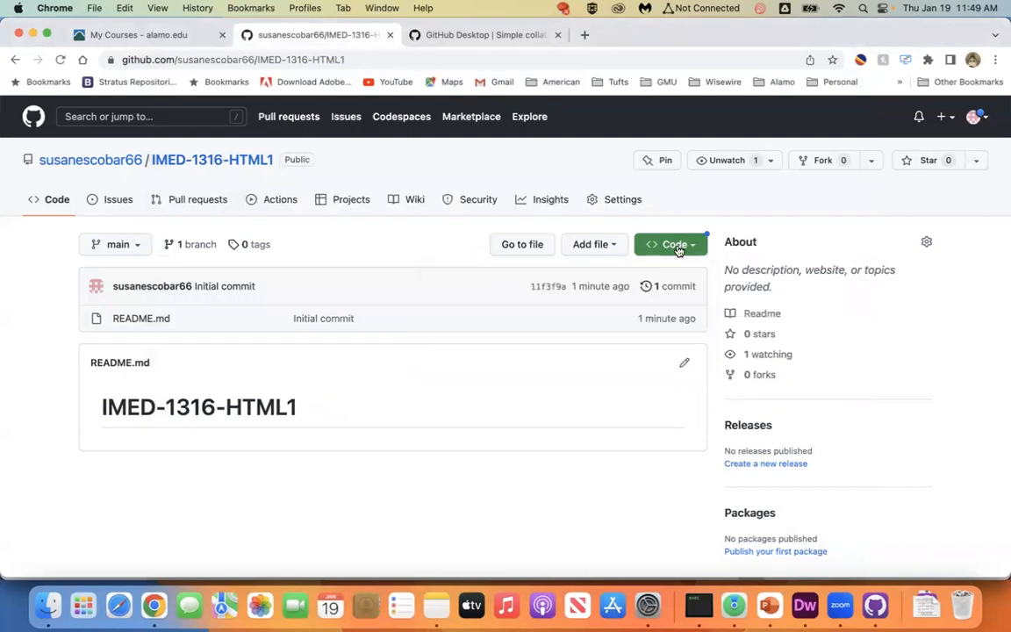
left_click(678, 247)
left_click(523, 432)
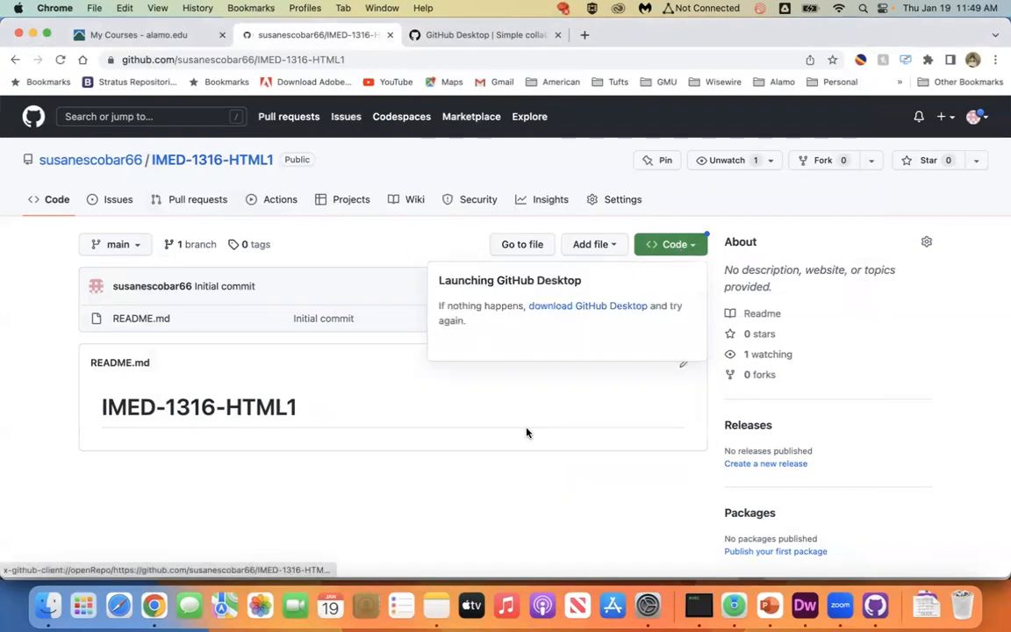
left_click(618, 185)
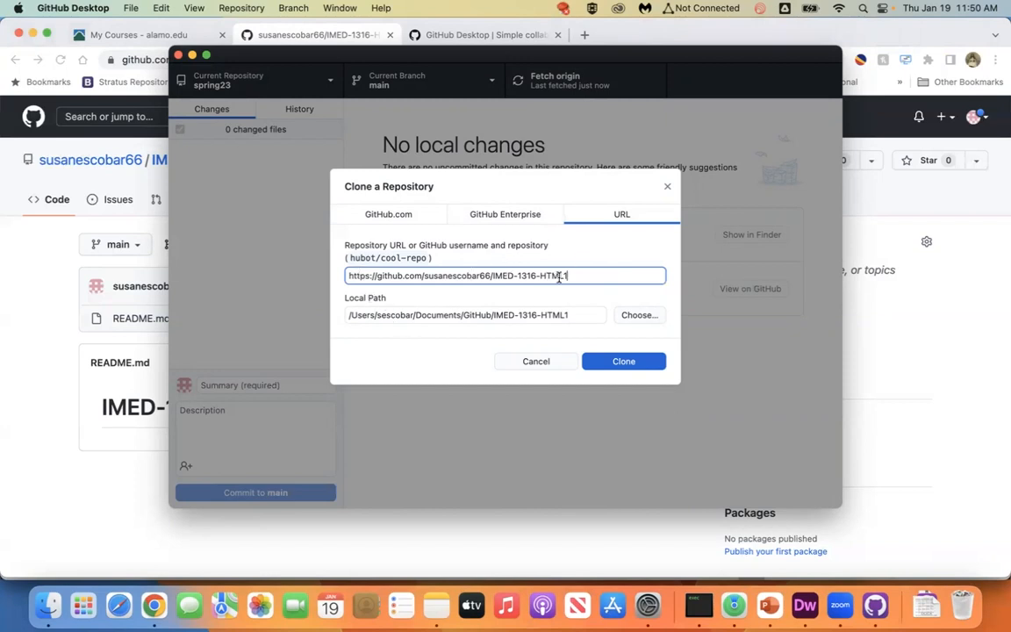
Check the clone's source URL and destination folder, keep the local path in Documents/GitHub, and clone the repository.
left_click_drag(571, 276, 340, 277)
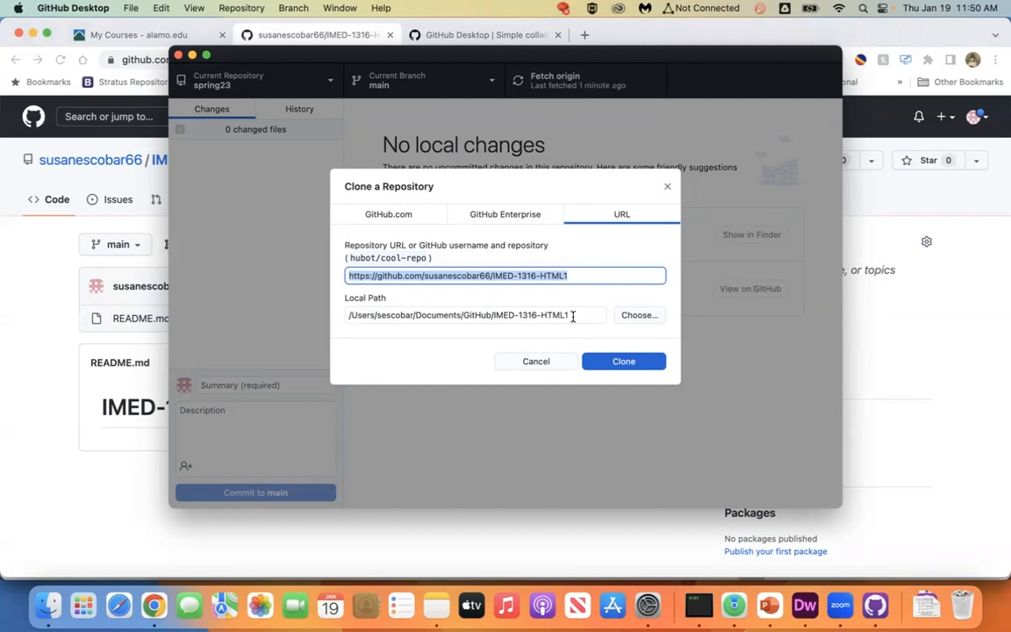
left_click(632, 318)
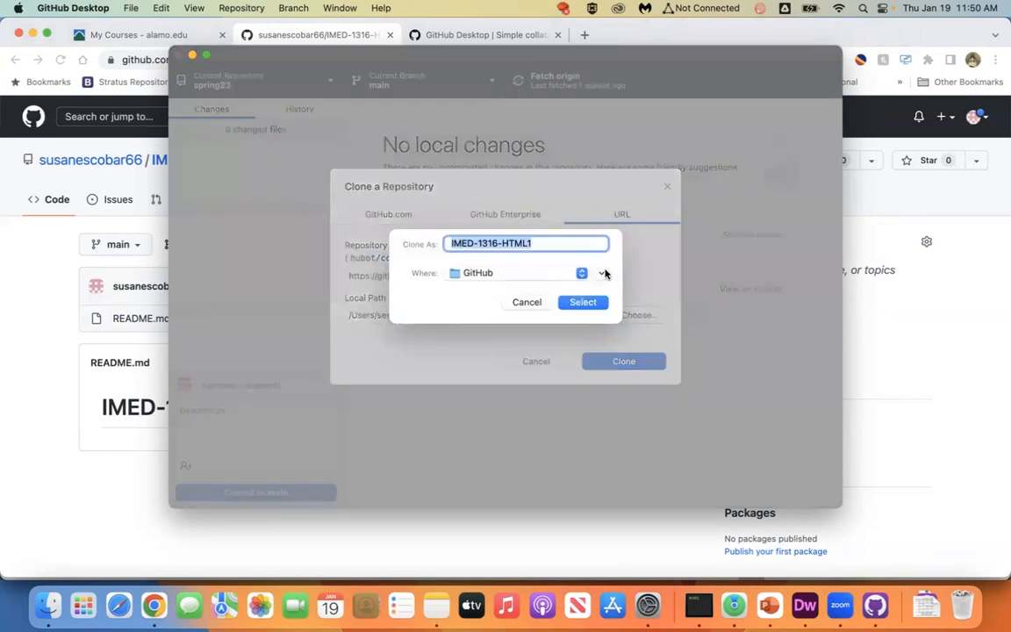
left_click(604, 273)
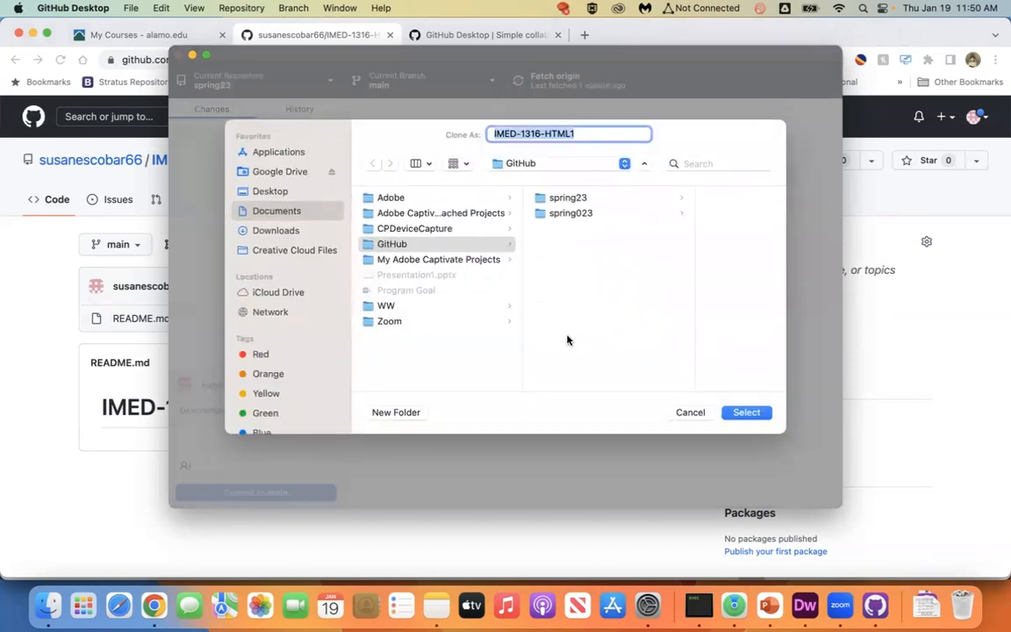
left_click(698, 411)
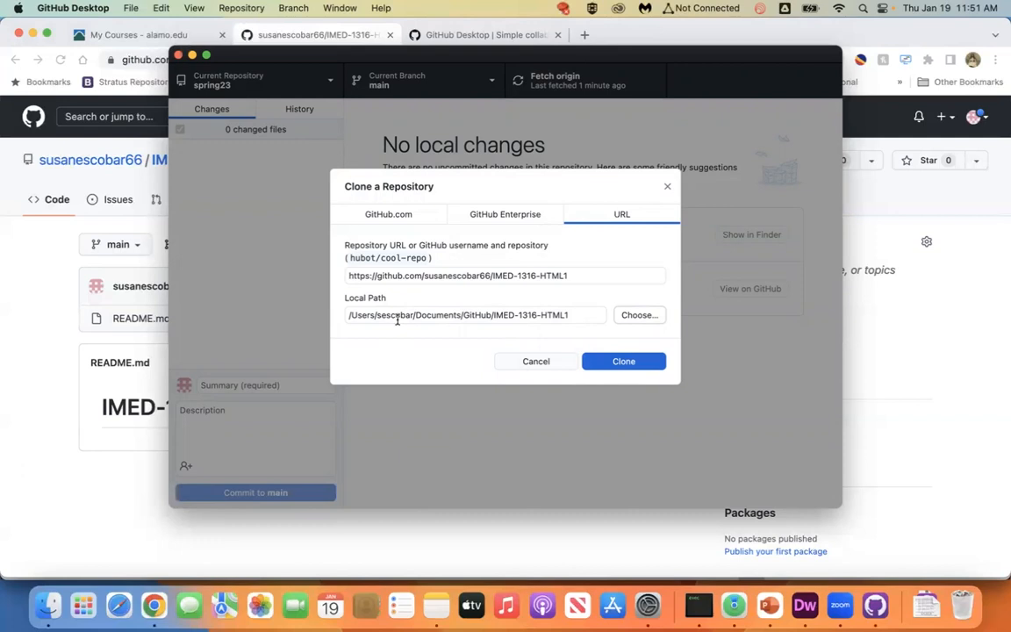
left_click(648, 363)
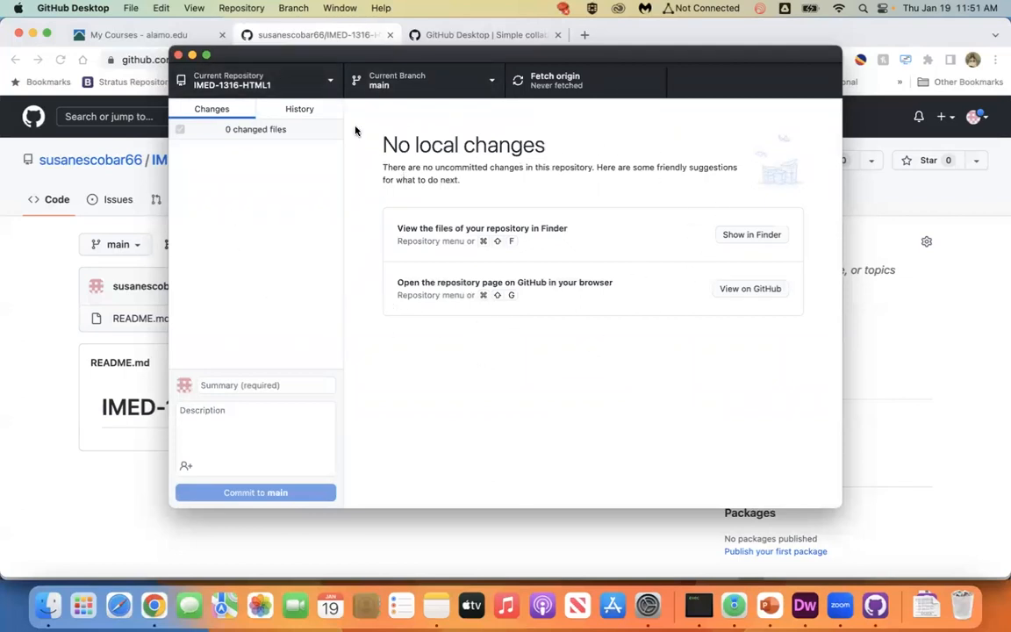
Switch the current repository to spring023 and back to IMED-1316-HTML1.
left_click(327, 83)
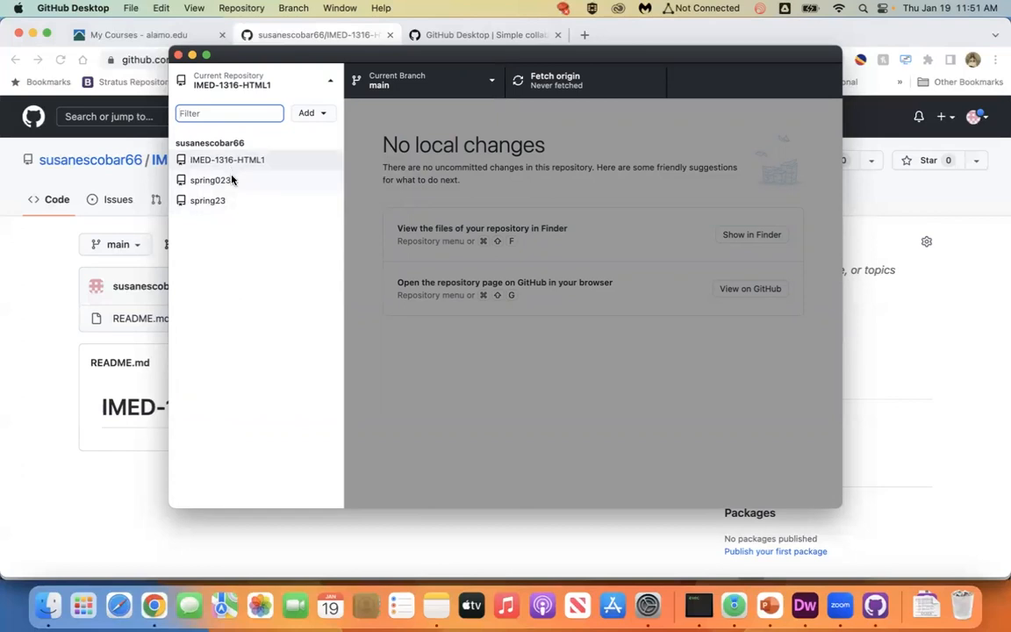
left_click(231, 179)
left_click(275, 87)
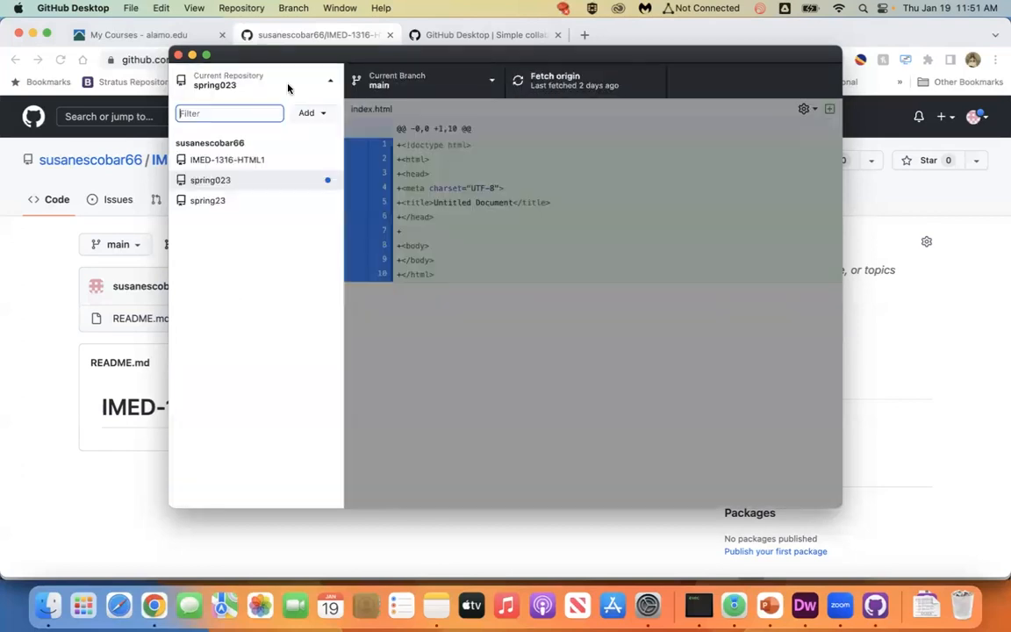
left_click(244, 159)
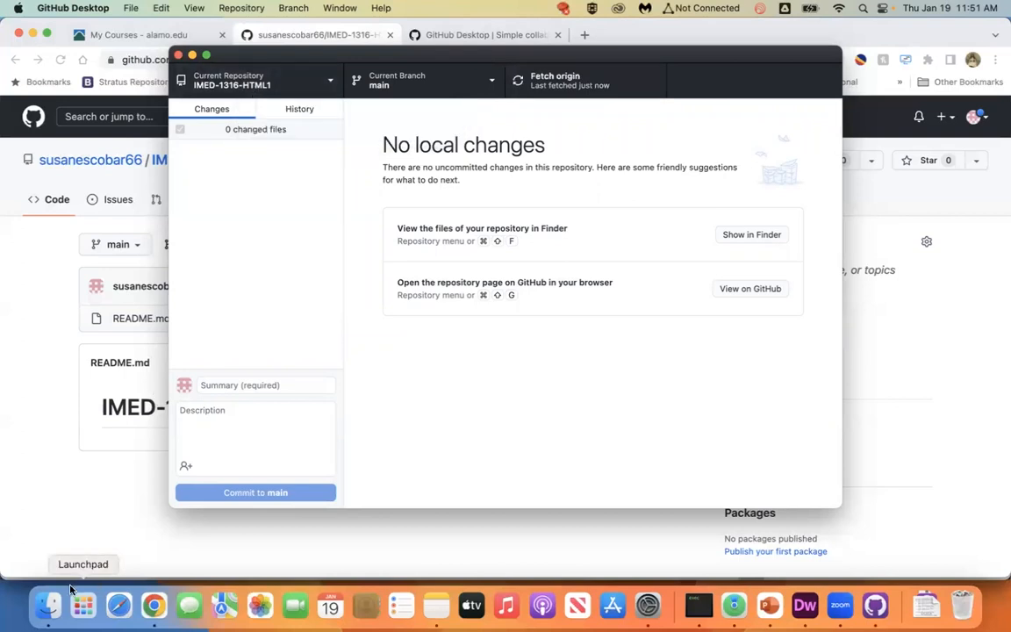
In Finder, inspect the cloned IMED-1316-HTML1 folder inside Documents/GitHub and close the window.
left_click(45, 605)
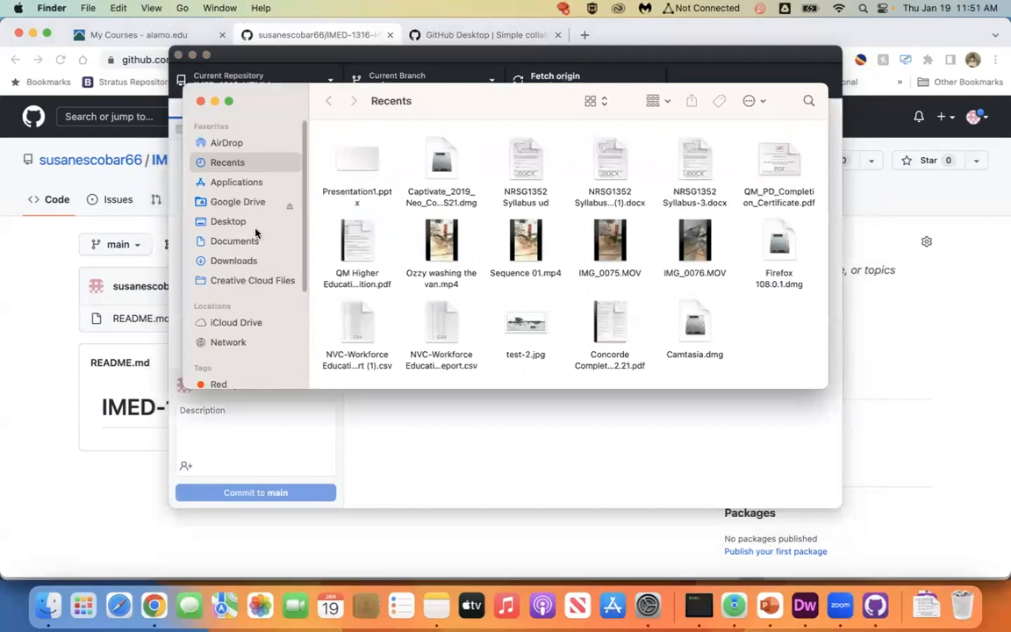
left_click(247, 242)
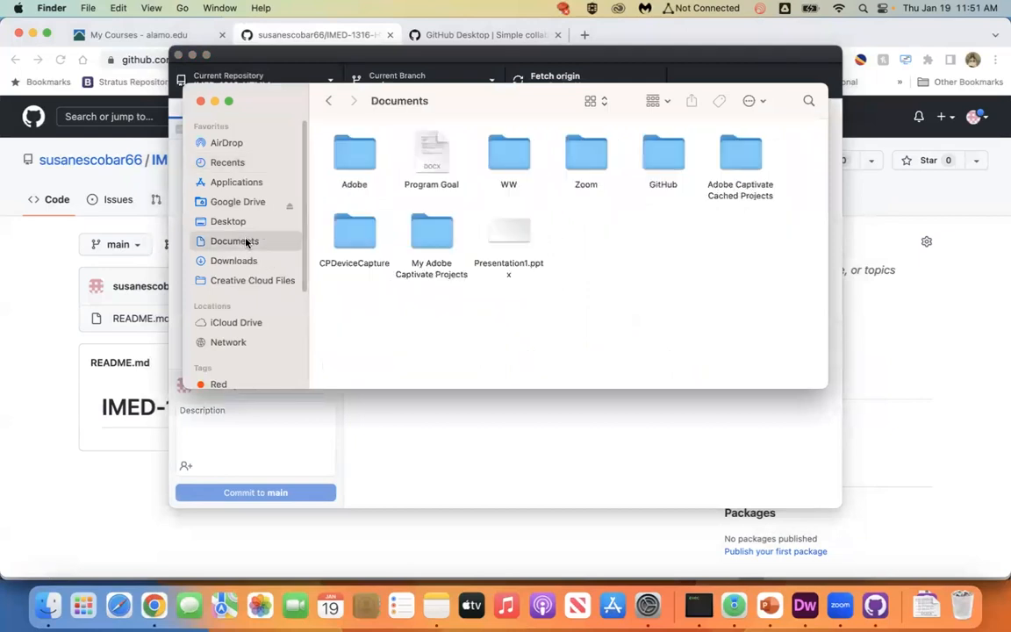
double_click(652, 163)
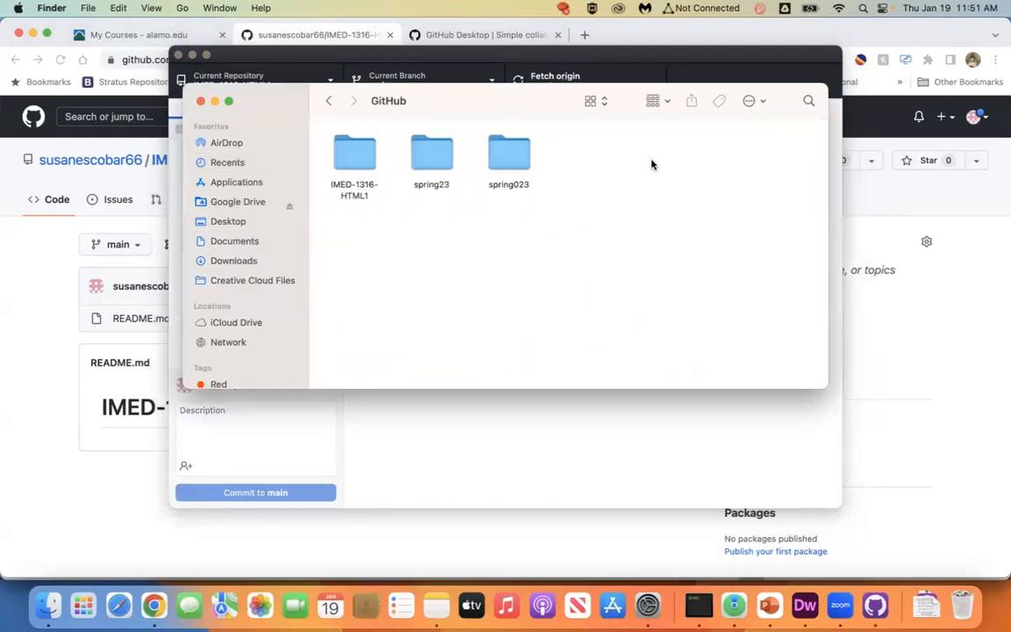
double_click(354, 154)
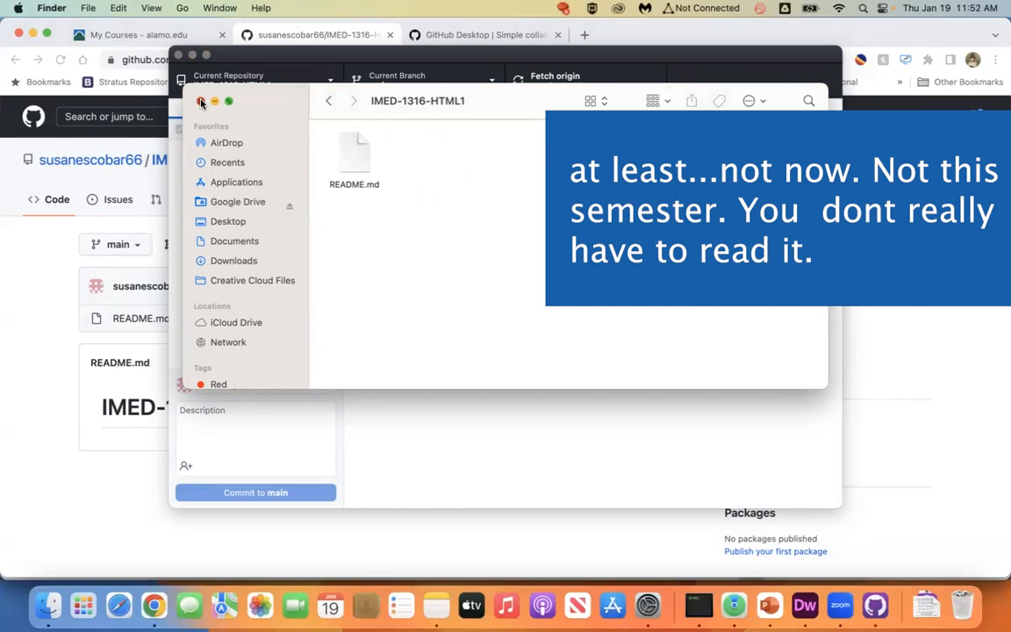
left_click(201, 102)
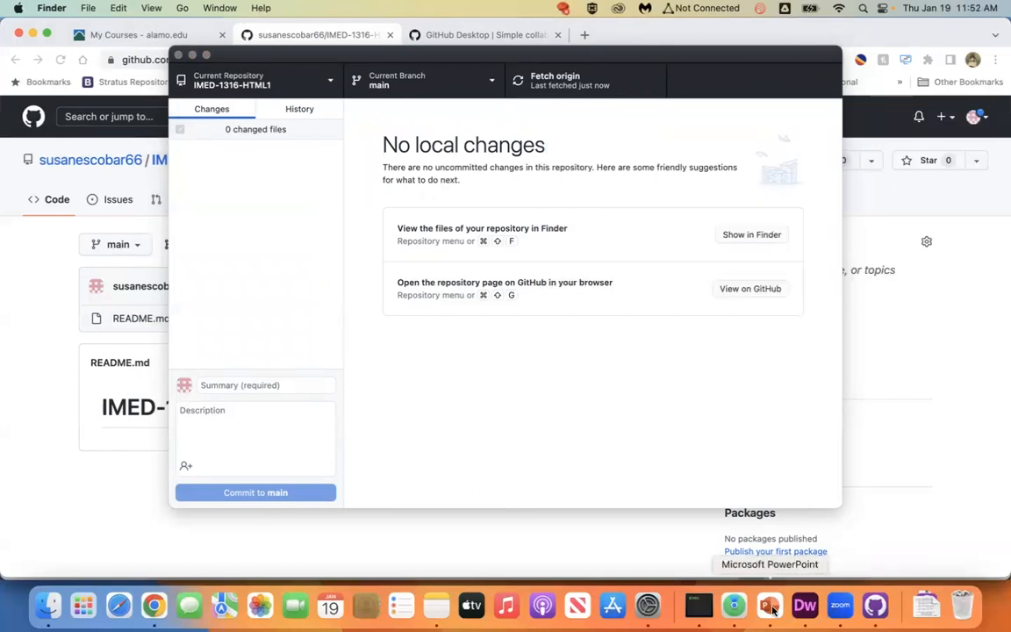
Check the step list in PowerPoint, switch to Dreamweaver and start a new site named Web1316 HTML1.
left_click(770, 606)
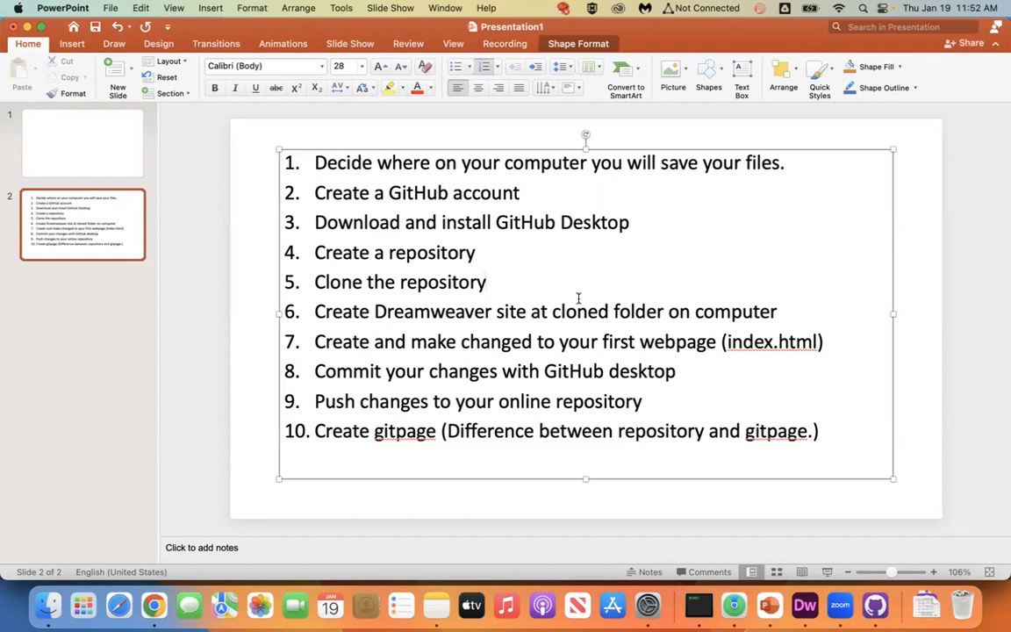
left_click(799, 603)
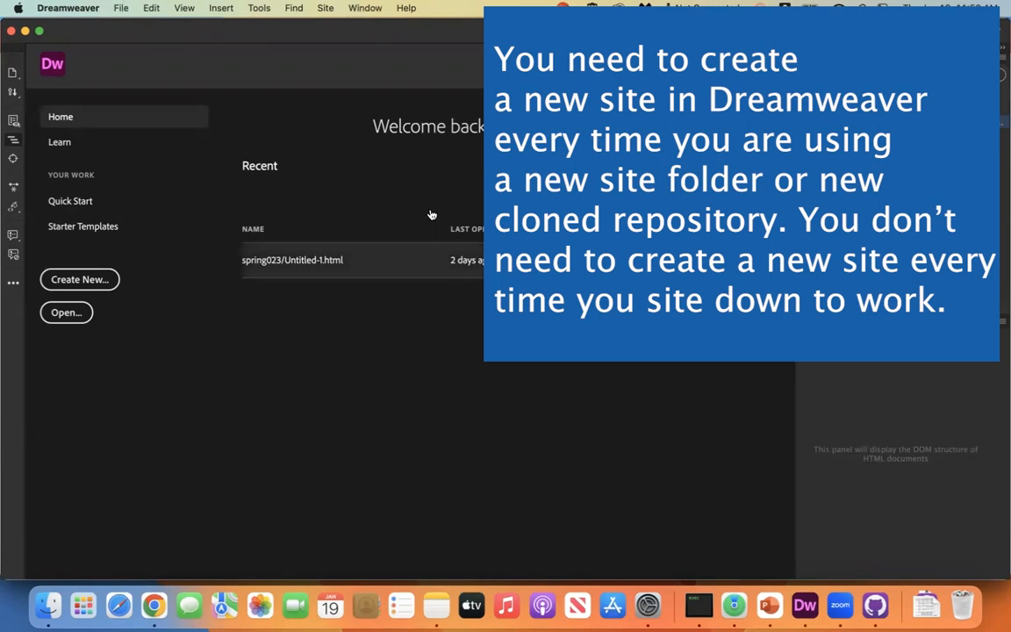
left_click(326, 9)
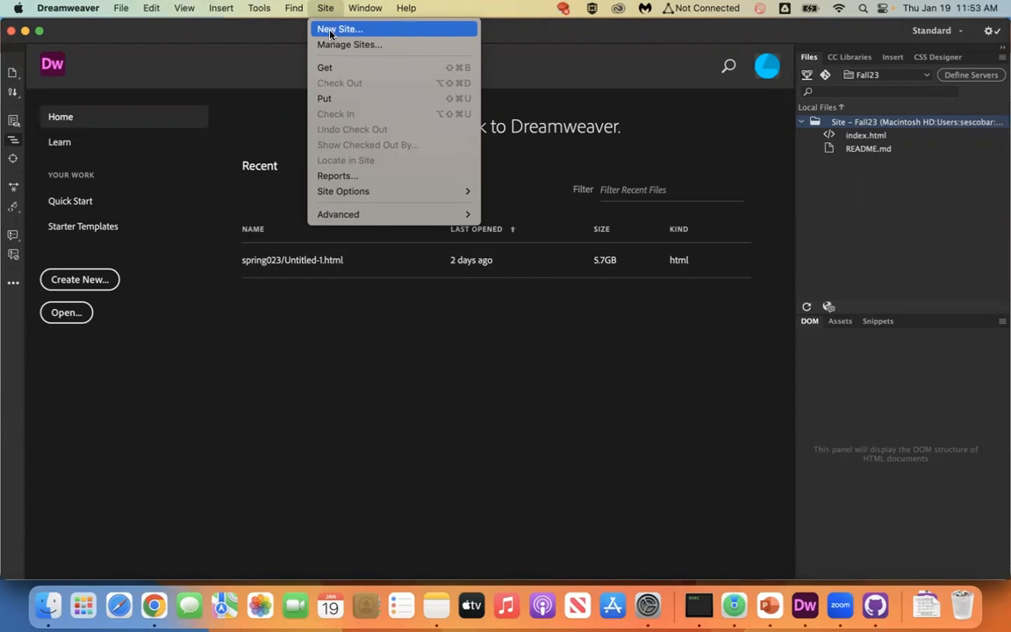
left_click(330, 31)
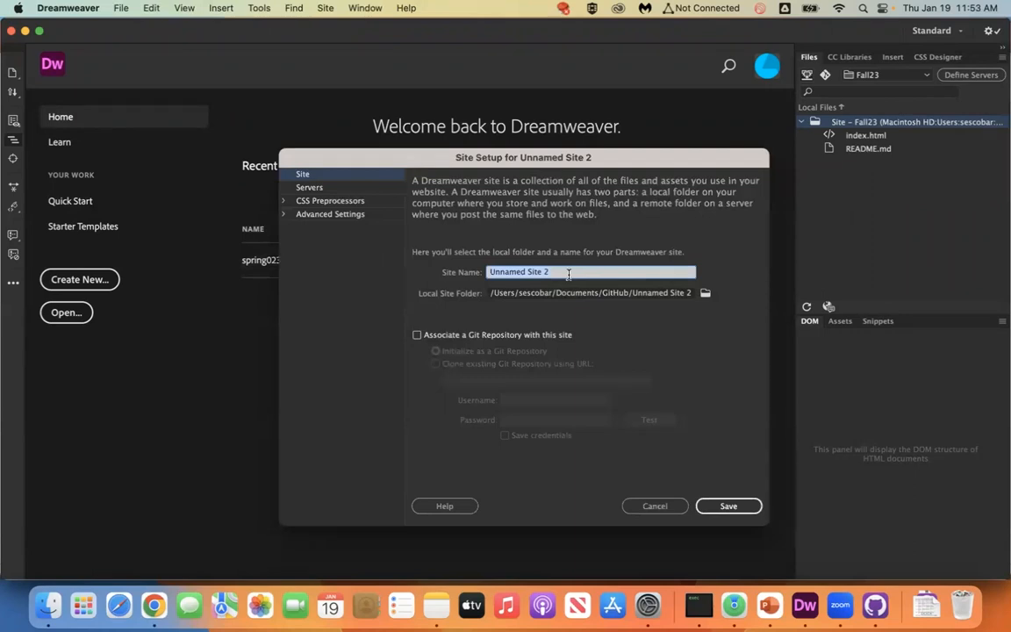
type("Web1316 HTML1")
Set the local site folder to the cloned IMED-1316-HTML1 folder in Documents/GitHub and save the site.
left_click(706, 295)
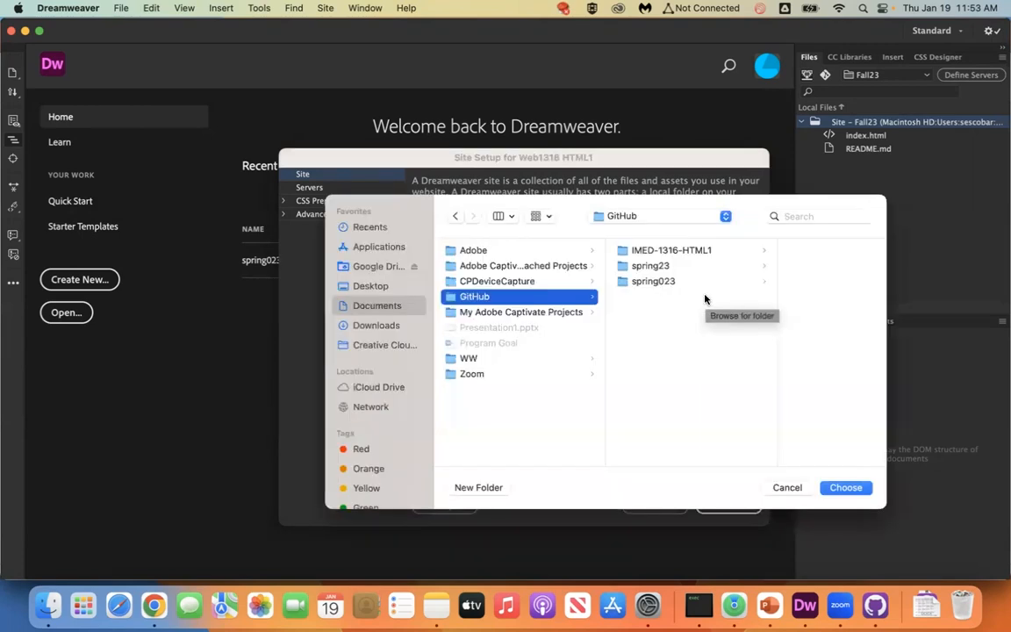
left_click(669, 251)
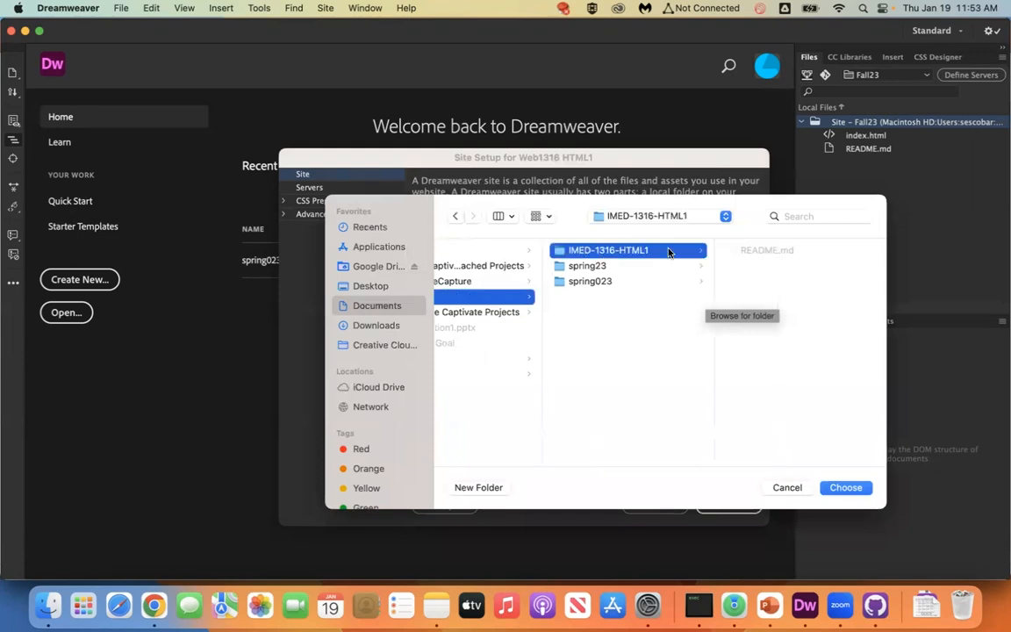
left_click(843, 487)
left_click(742, 506)
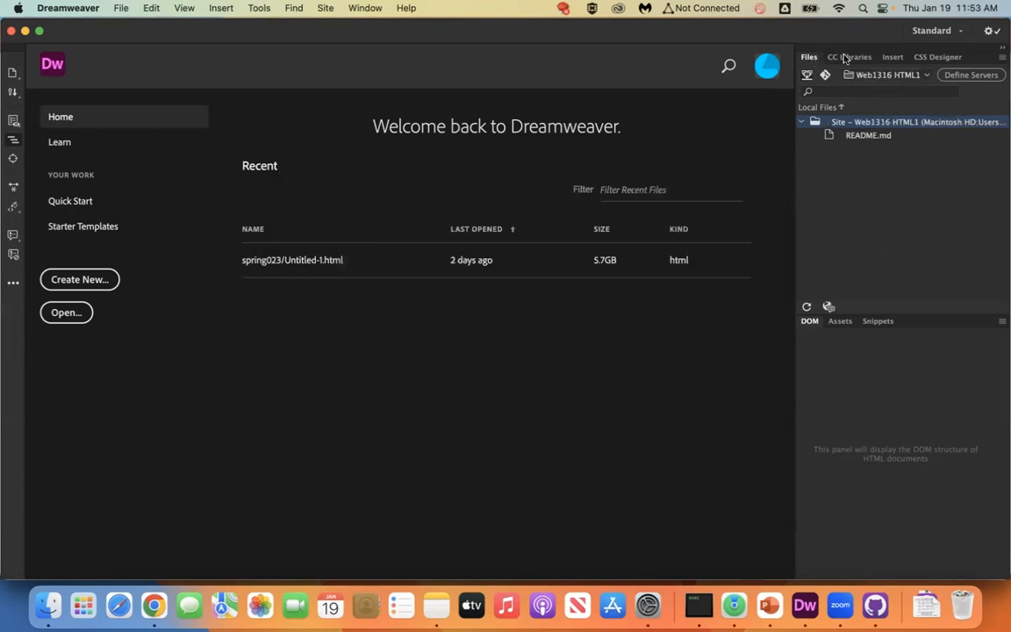
Change the Dreamweaver workspace layout to Developer.
left_click(956, 34)
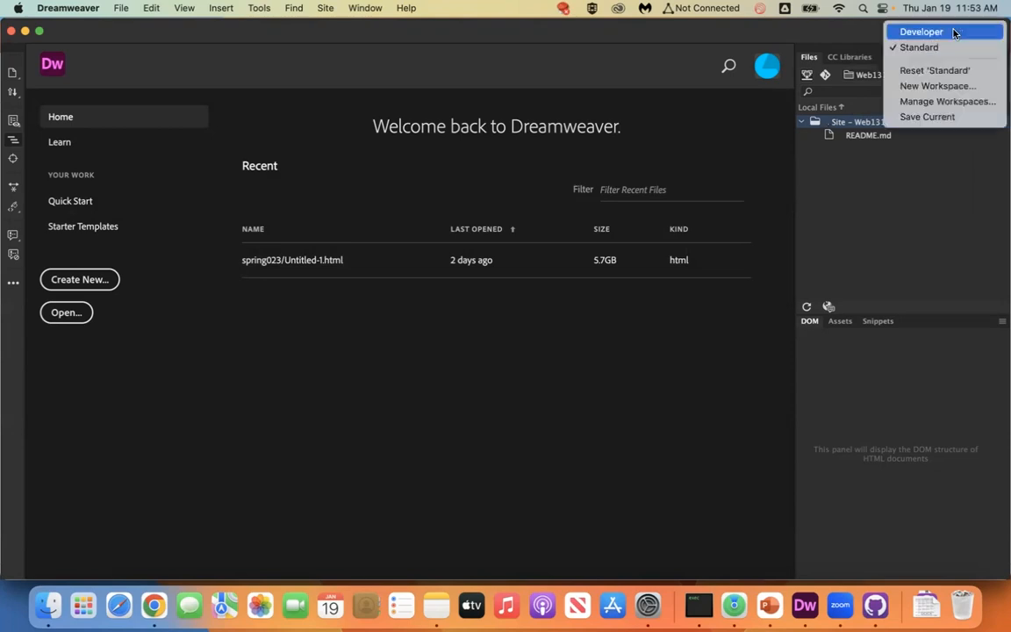
left_click(956, 32)
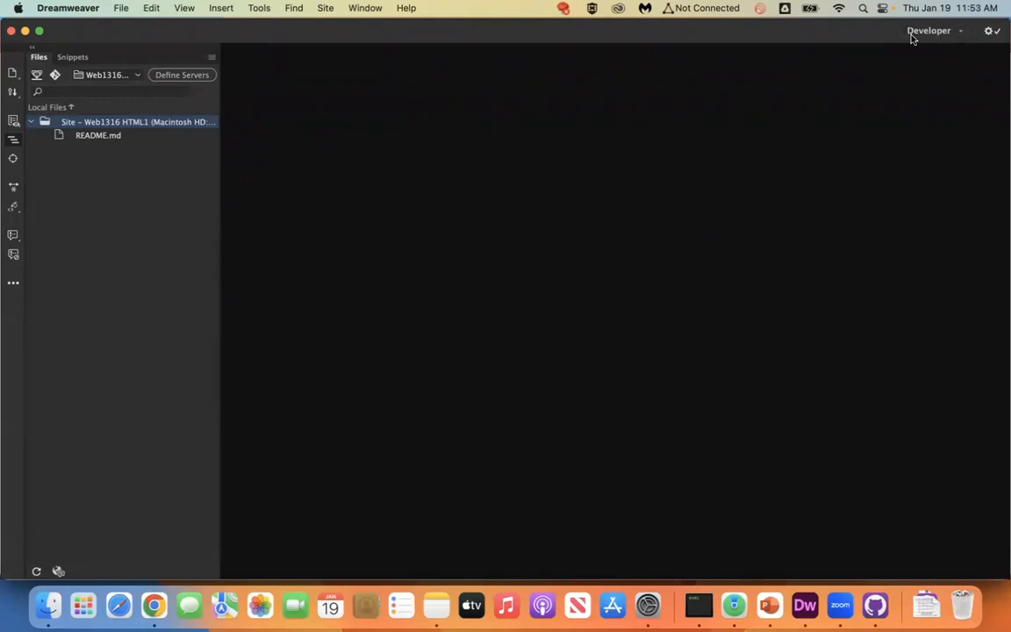
Switch the workspace layout from Developer to Standard.
left_click(955, 32)
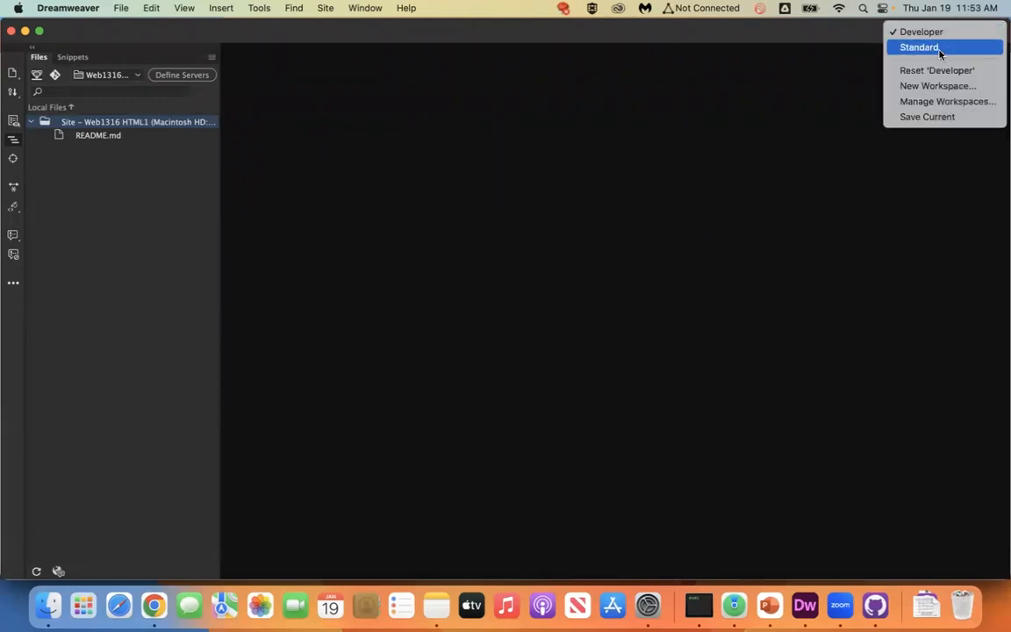
left_click(920, 47)
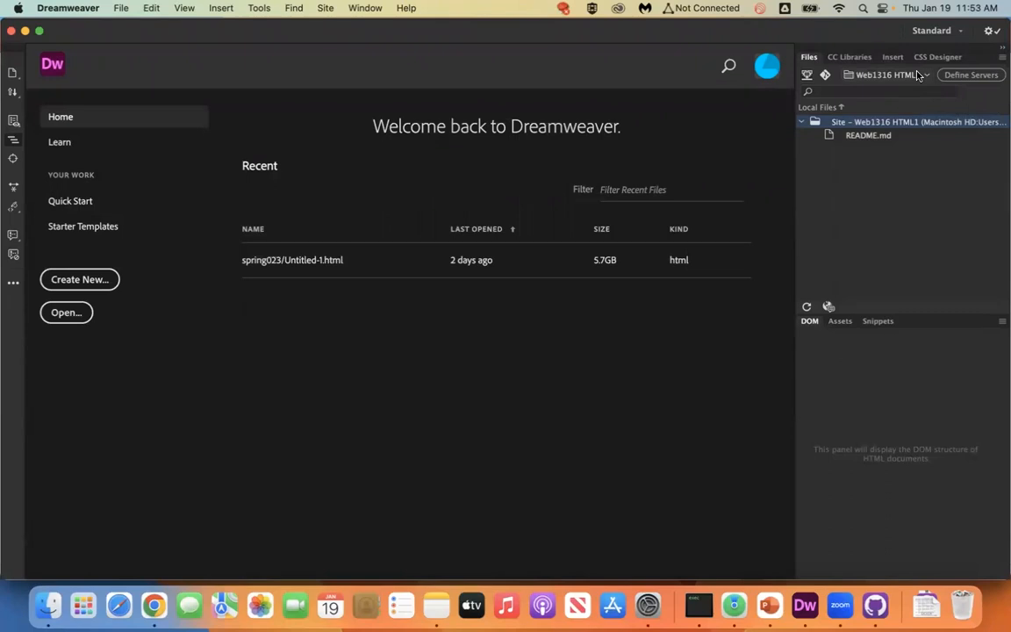
Check the list of defined sites and the setup of the Web1316 HTML1 site, closing it without changes.
left_click(918, 76)
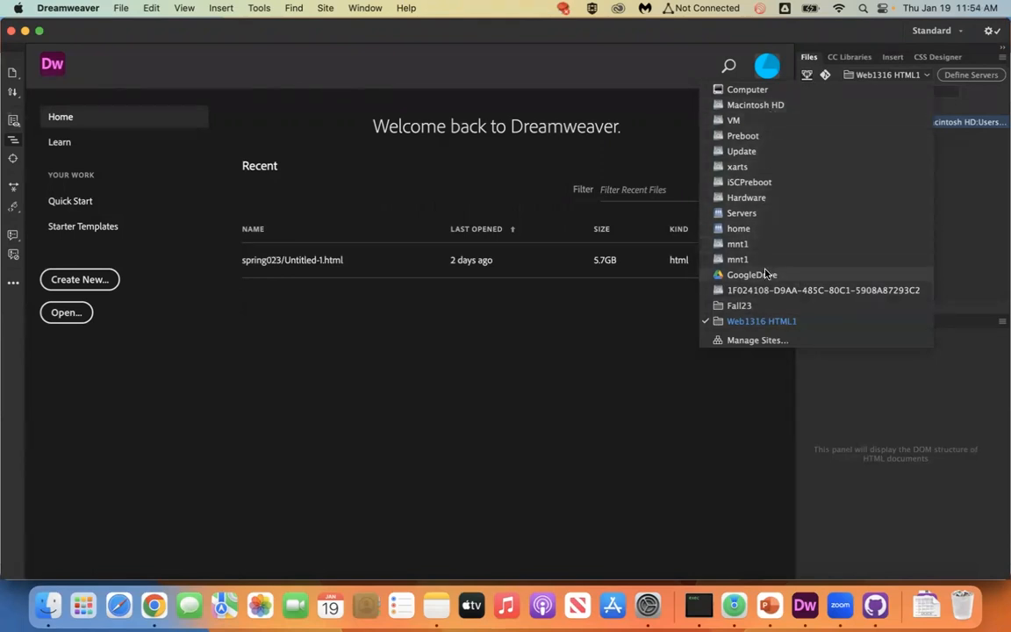
left_click(768, 322)
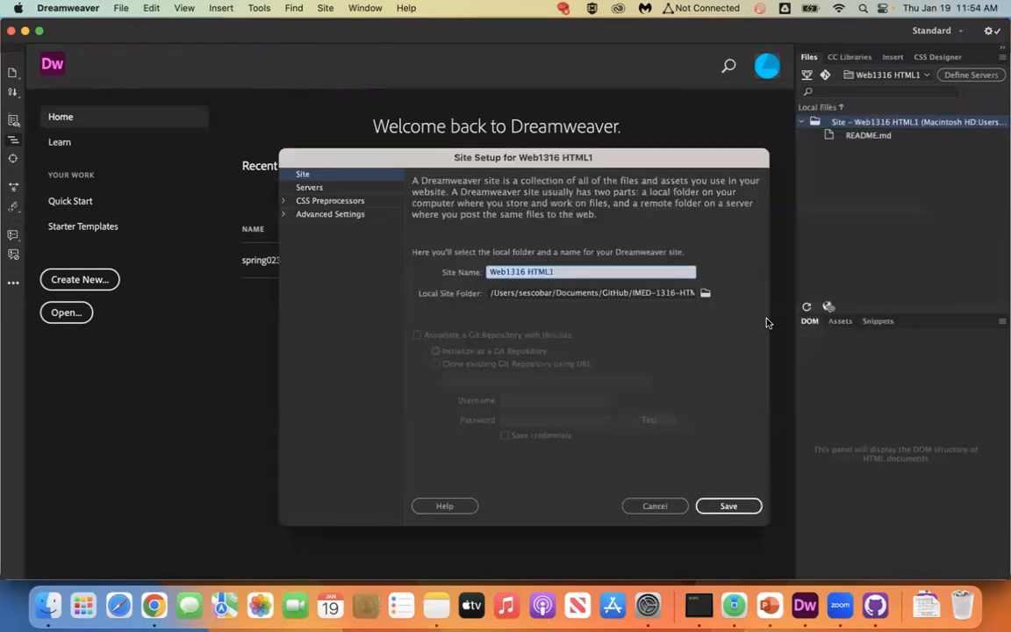
left_click(669, 507)
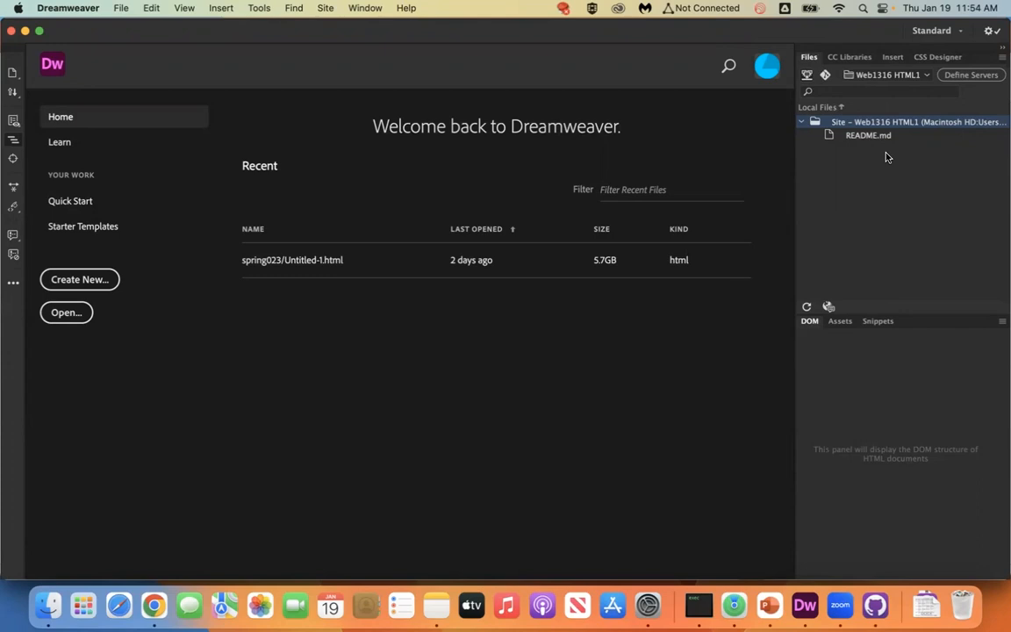
Create a new HTML5 document without a framework, titled with the author's first name in possessive form followed by "HTML 1".
left_click(120, 9)
left_click(122, 29)
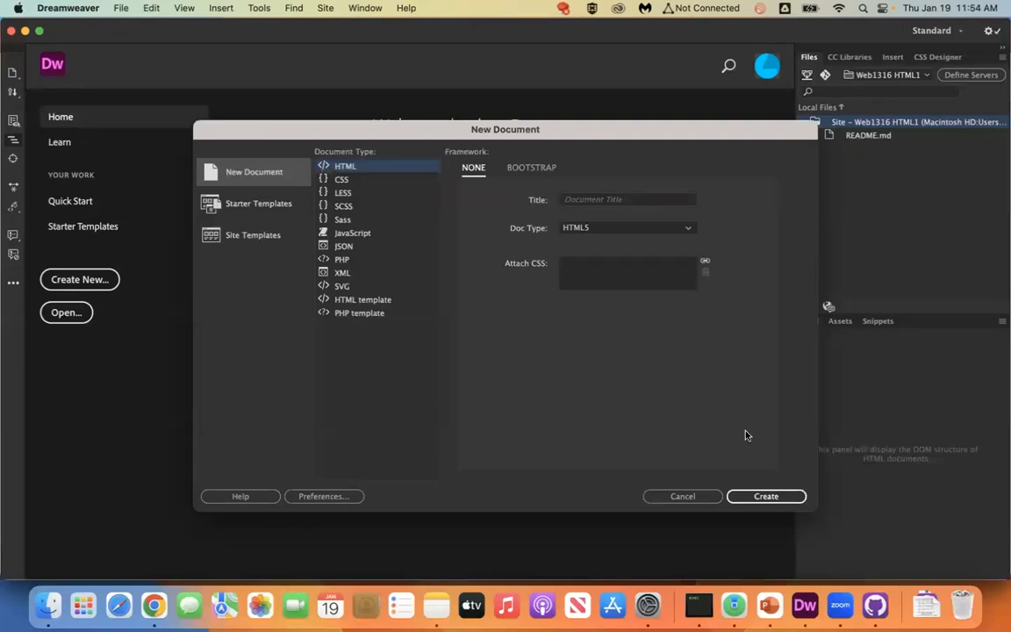
left_click(622, 201)
type("Sus")
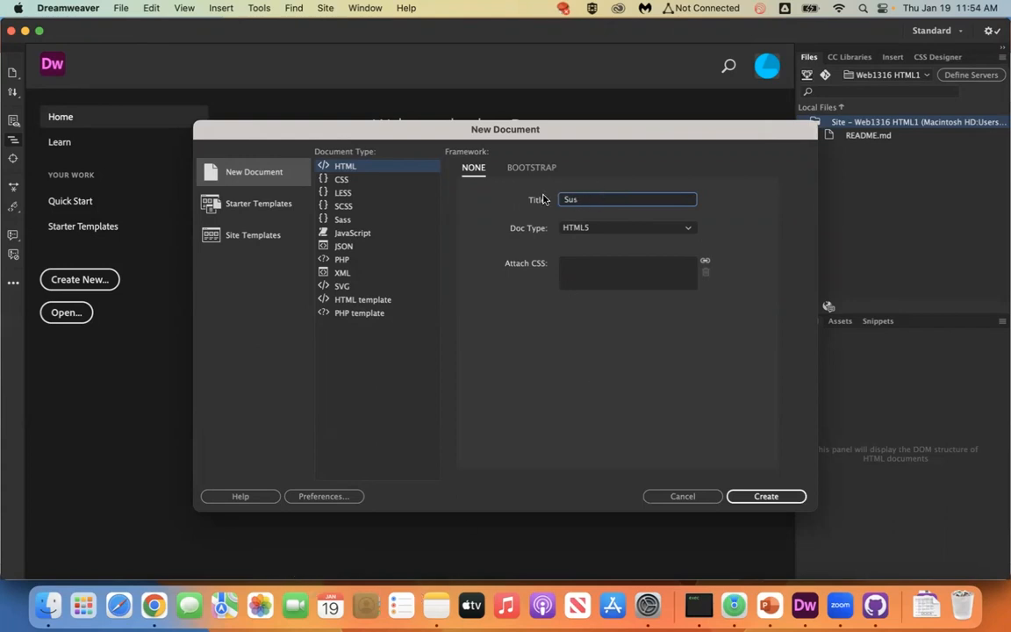
left_click(154, 606)
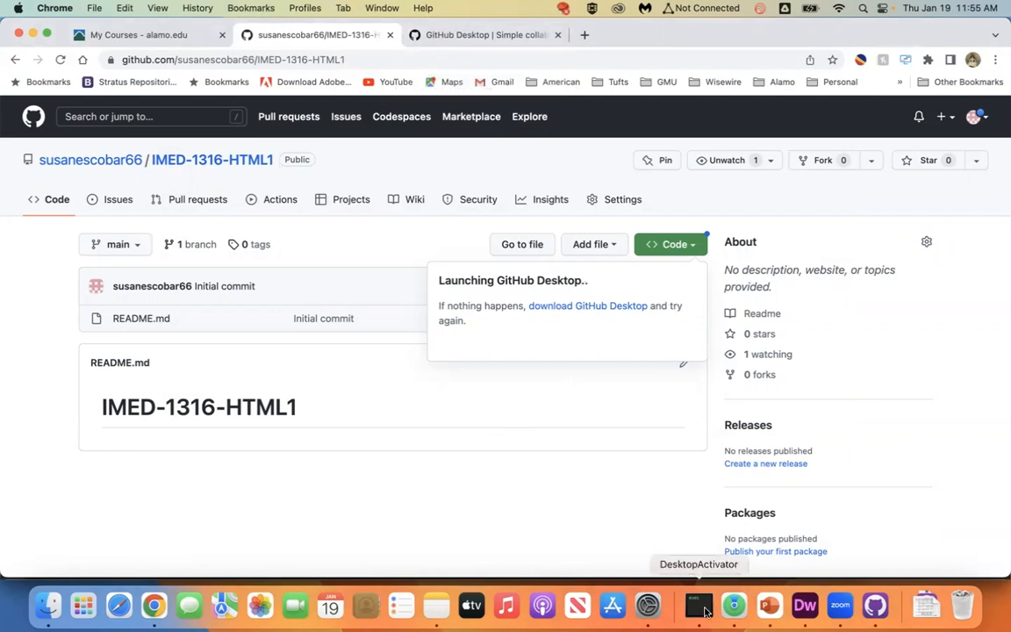
left_click(805, 606)
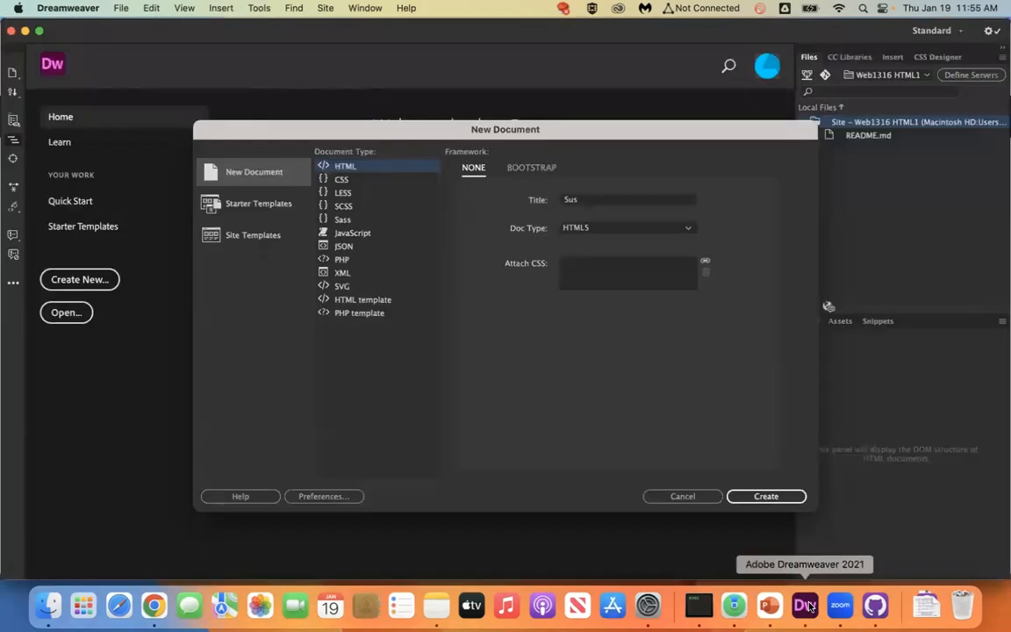
left_click(612, 202)
type("an's HTML 1")
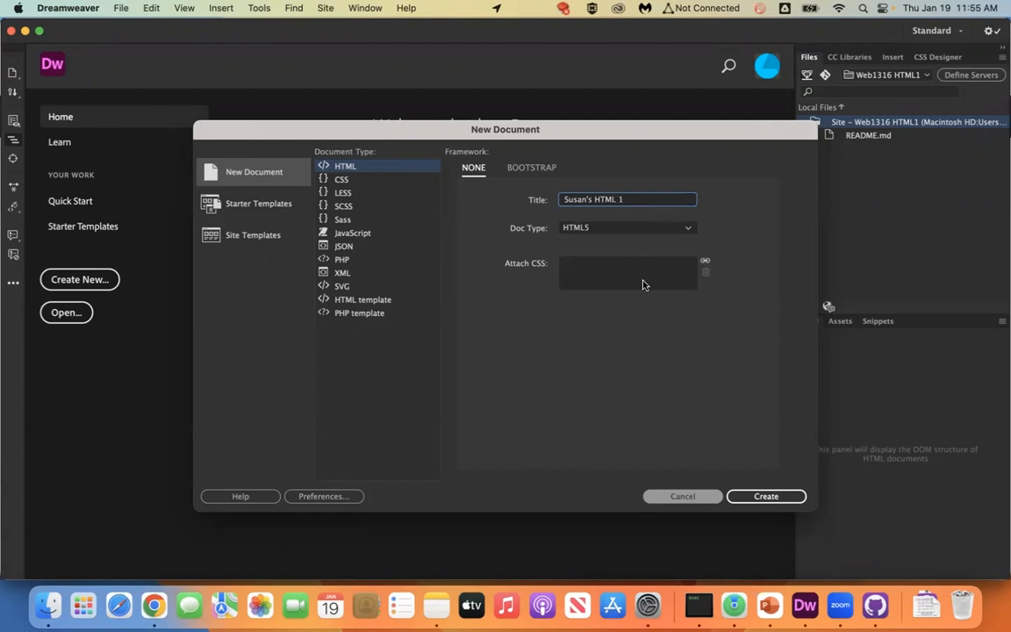
left_click(766, 497)
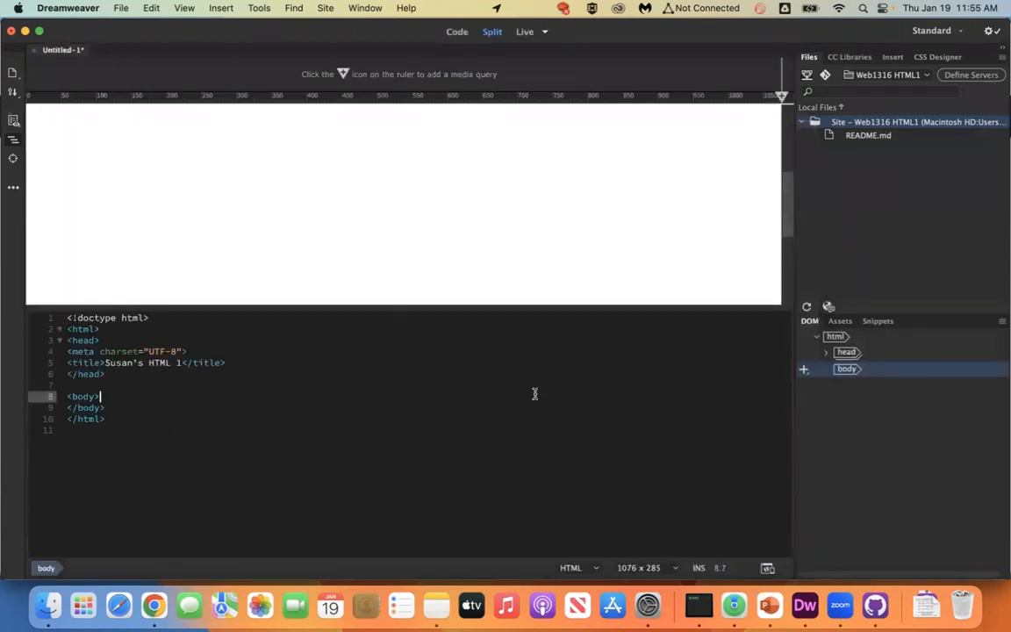
Start saving the new HTML page in the IMED-1316-HTML1 site folder.
left_click(117, 9)
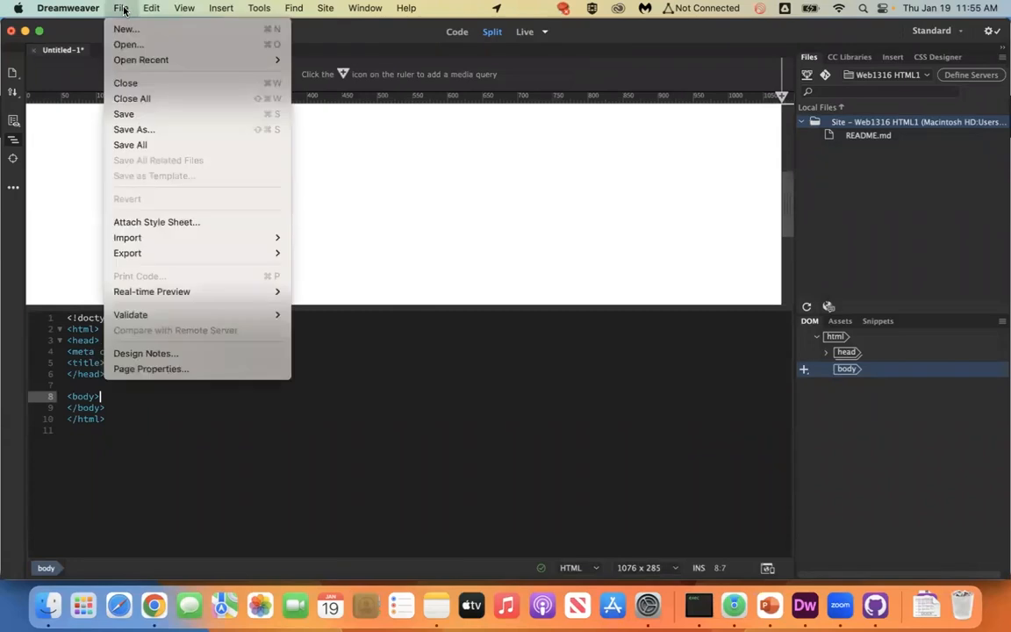
left_click(135, 113)
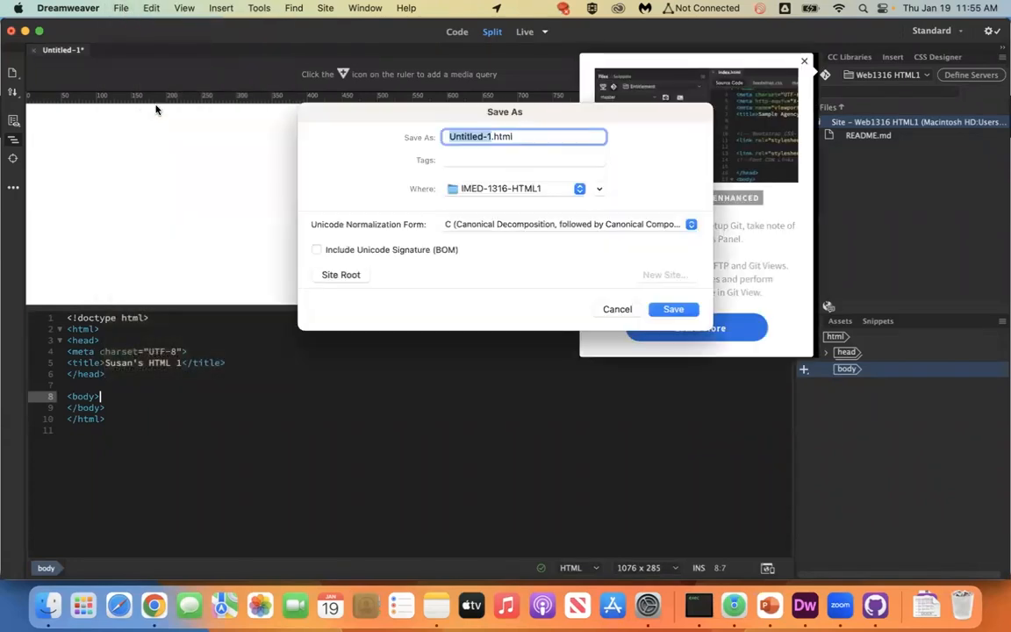